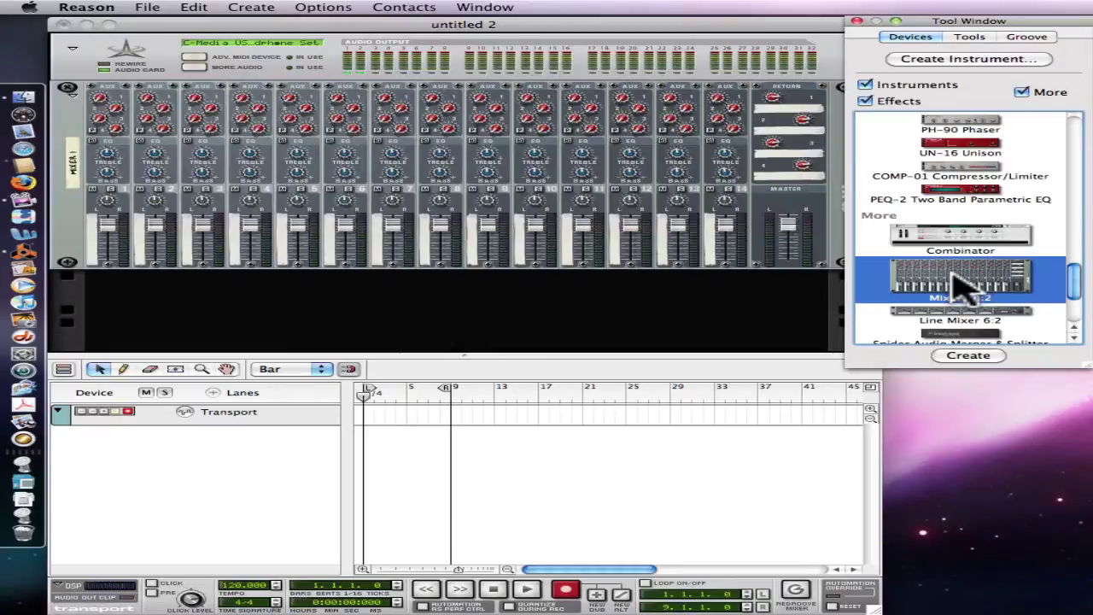
# Add an NN-XT Advanced Sampler, an NN19 Digital Sampler and a Malström Graintable Synthesizer to the rack beneath the mixer
pyautogui.scroll(10, 935, 282)
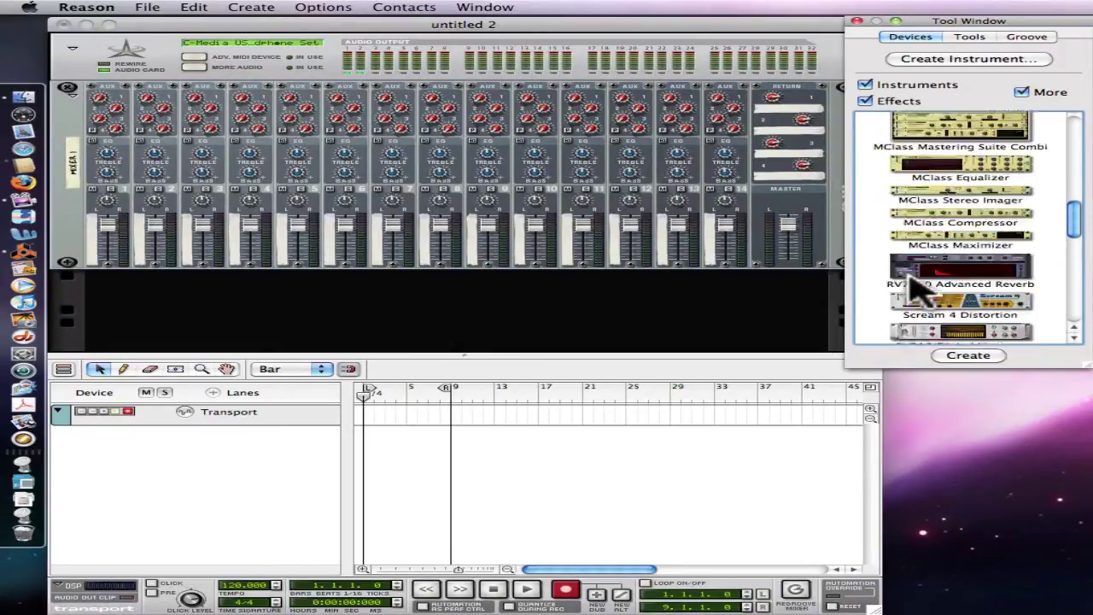
pyautogui.doubleClick(954, 225)
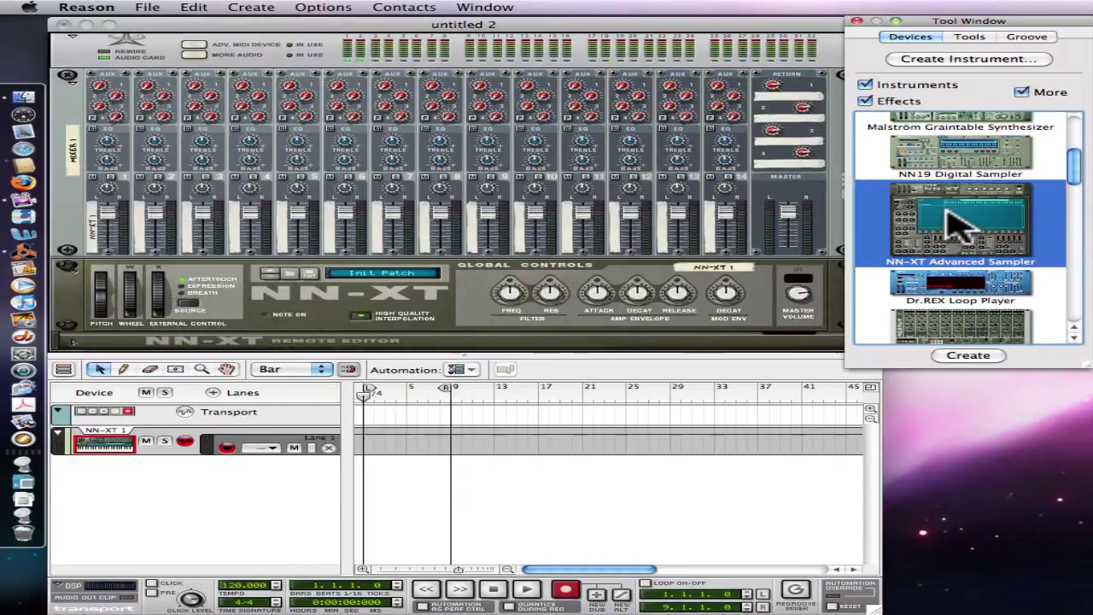
pyautogui.doubleClick(965, 164)
pyautogui.doubleClick(973, 130)
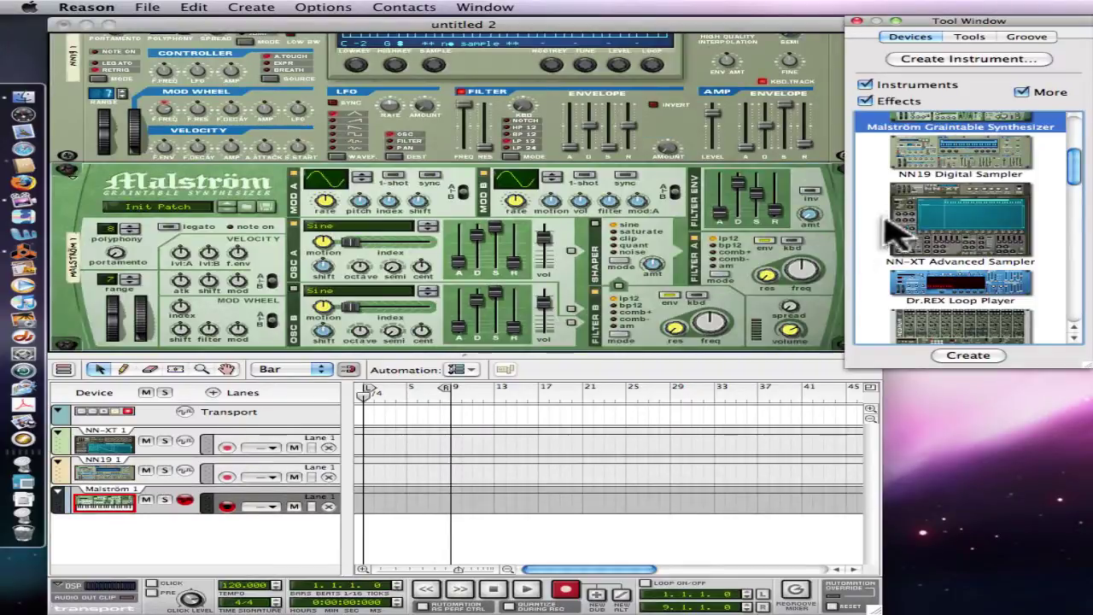
# Flip the rack around, examine the cable routing between the new instruments, mixer and hardware device, and return to the front view
pyautogui.click(833, 311)
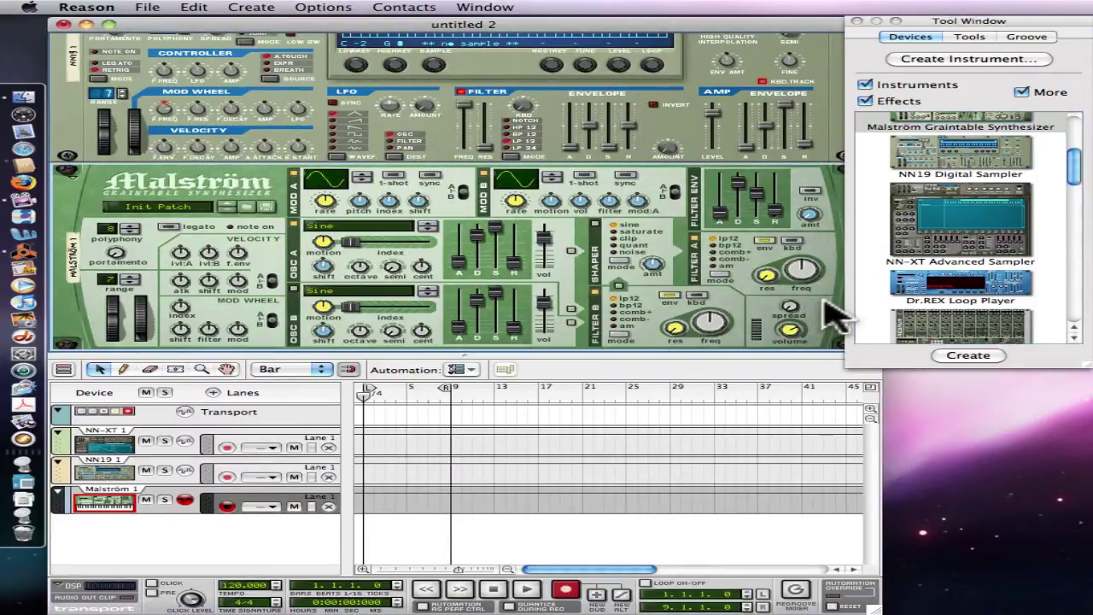
pyautogui.scroll(2, 834, 312)
pyautogui.scroll(4, 832, 316)
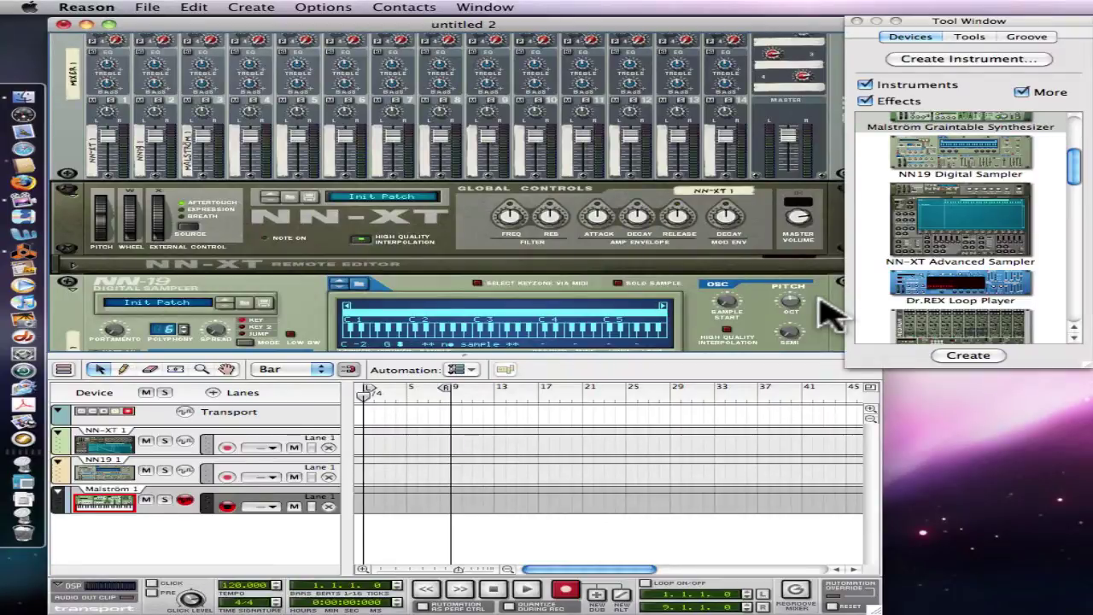
pyautogui.press('Tab')
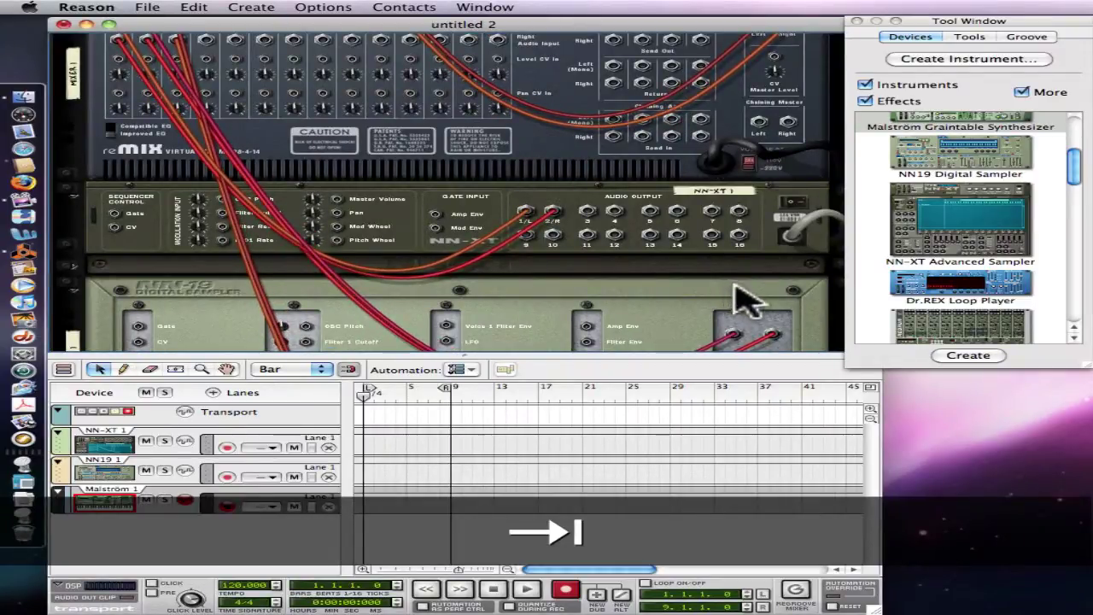
pyautogui.scroll(2, 717, 312)
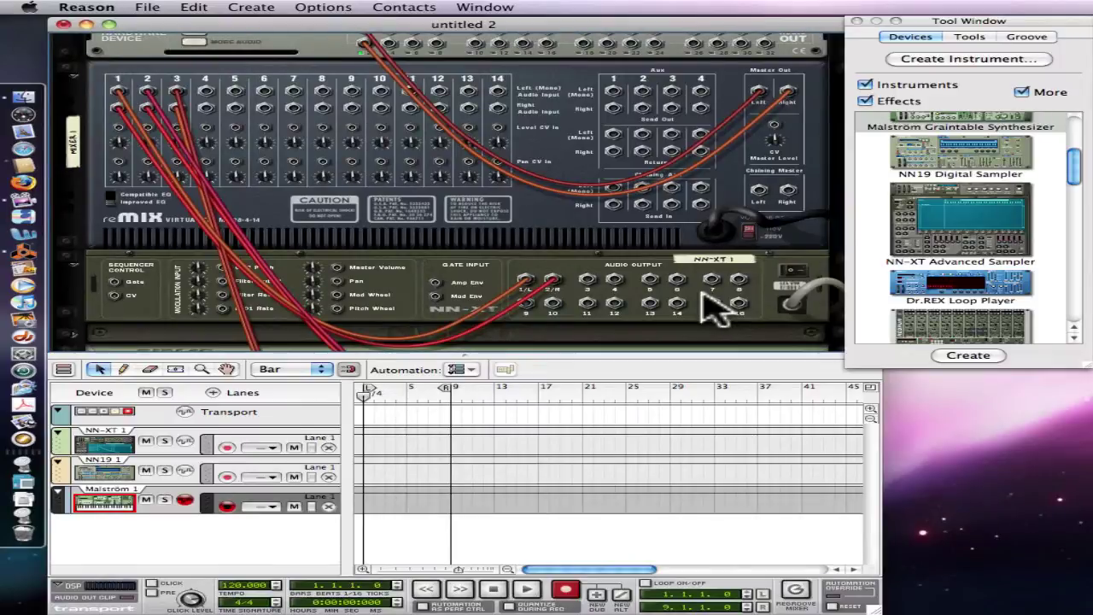
pyautogui.scroll(-5, 714, 311)
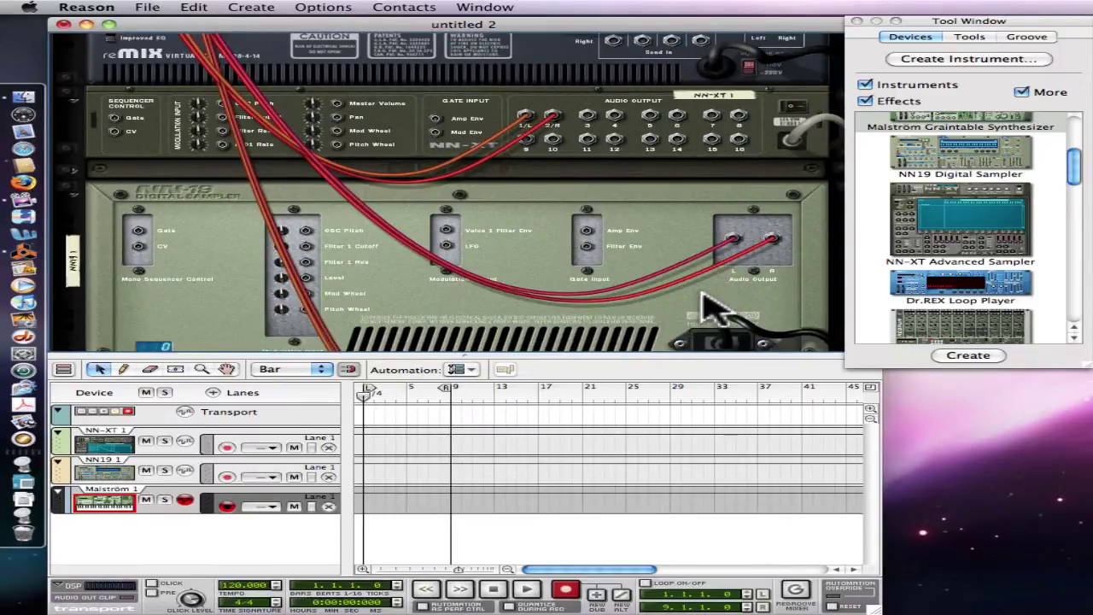
pyautogui.scroll(5, 716, 309)
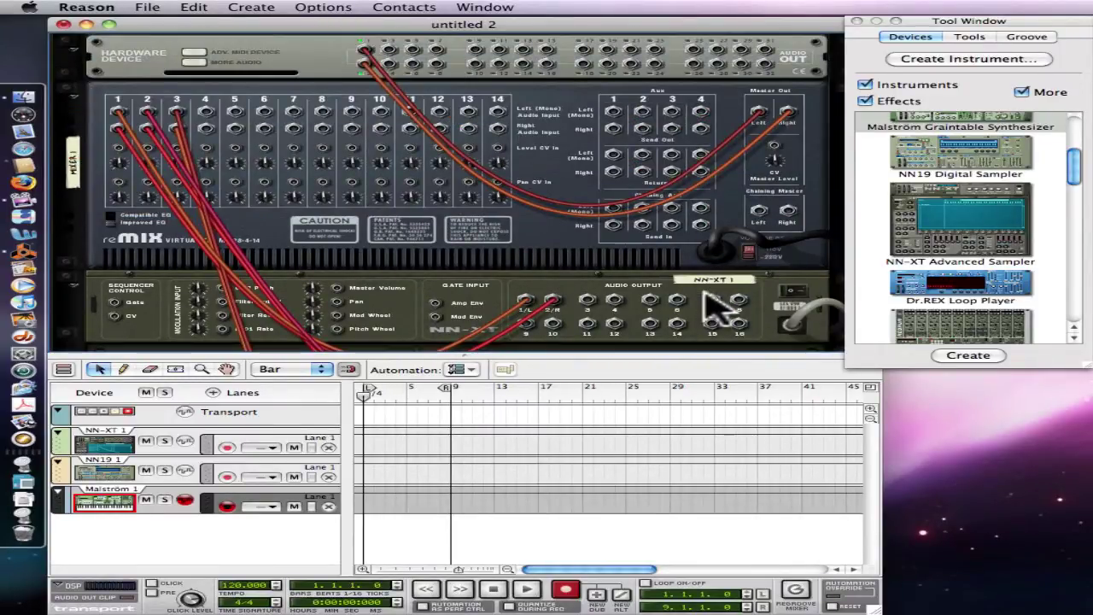
pyautogui.scroll(-4, 715, 309)
pyautogui.press('Tab')
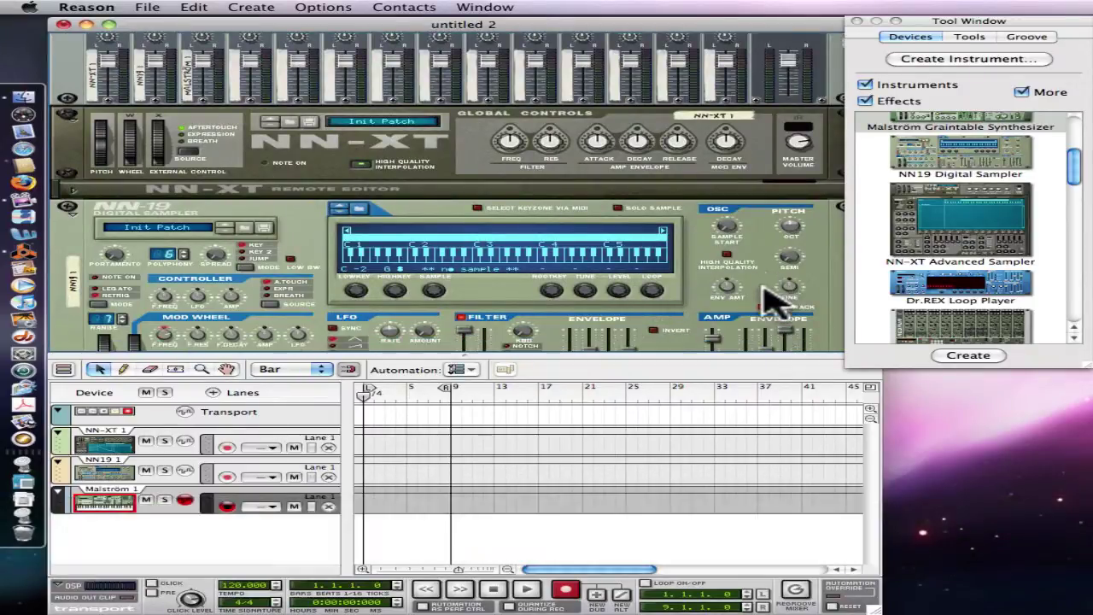
# Add a Dr.REX Loop Player below the Malström with automatic cable routing bypassed, and flip the rack to its back
pyautogui.scroll(-3, 776, 299)
pyautogui.scroll(-3, 776, 299)
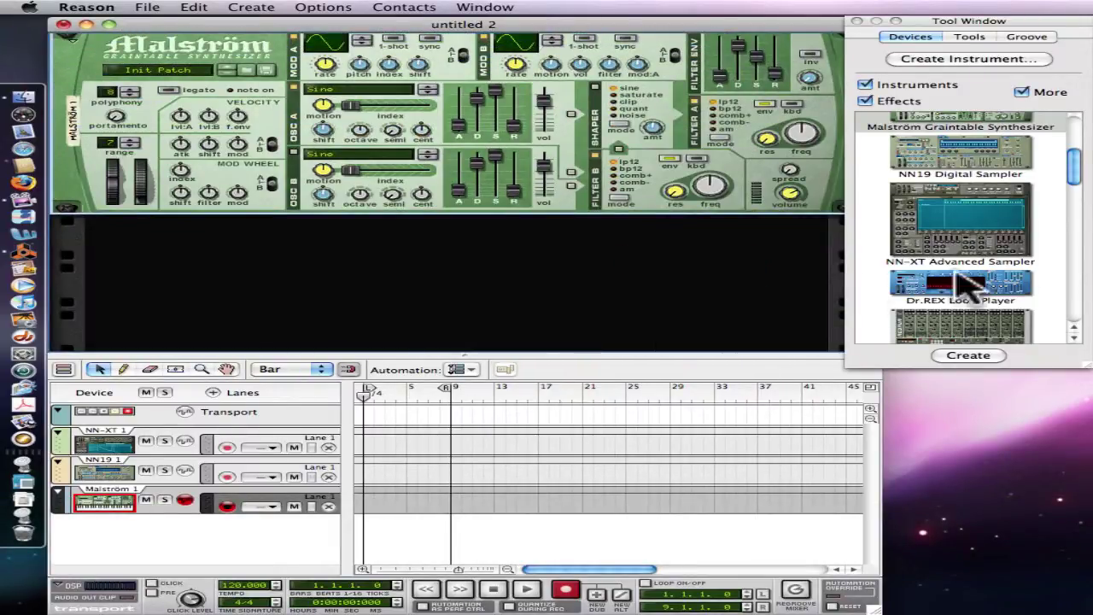
pyautogui.press('shift')
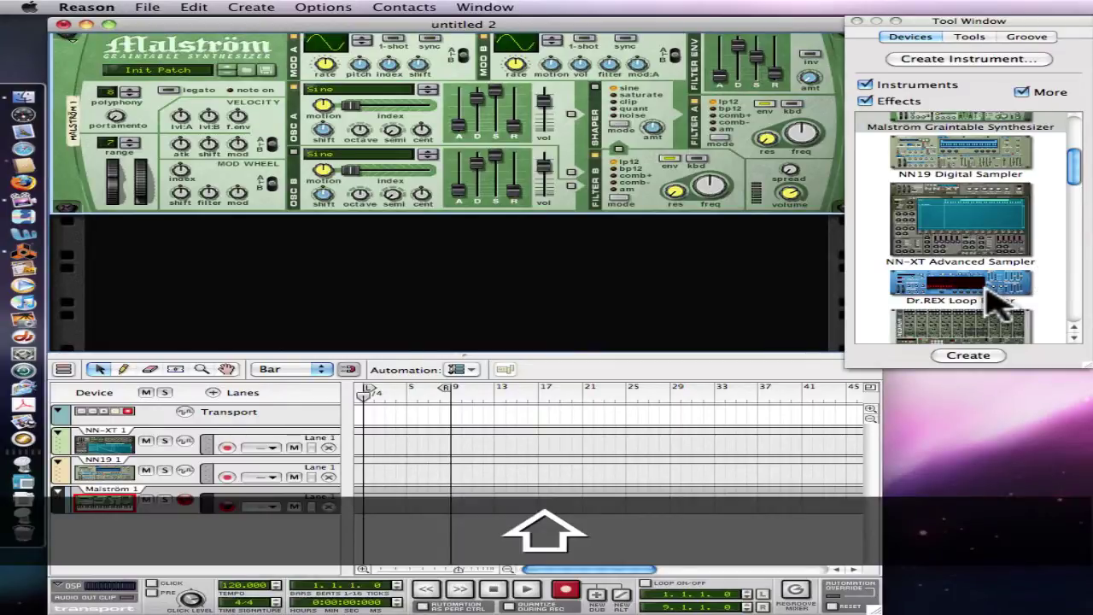
pyautogui.click(991, 303)
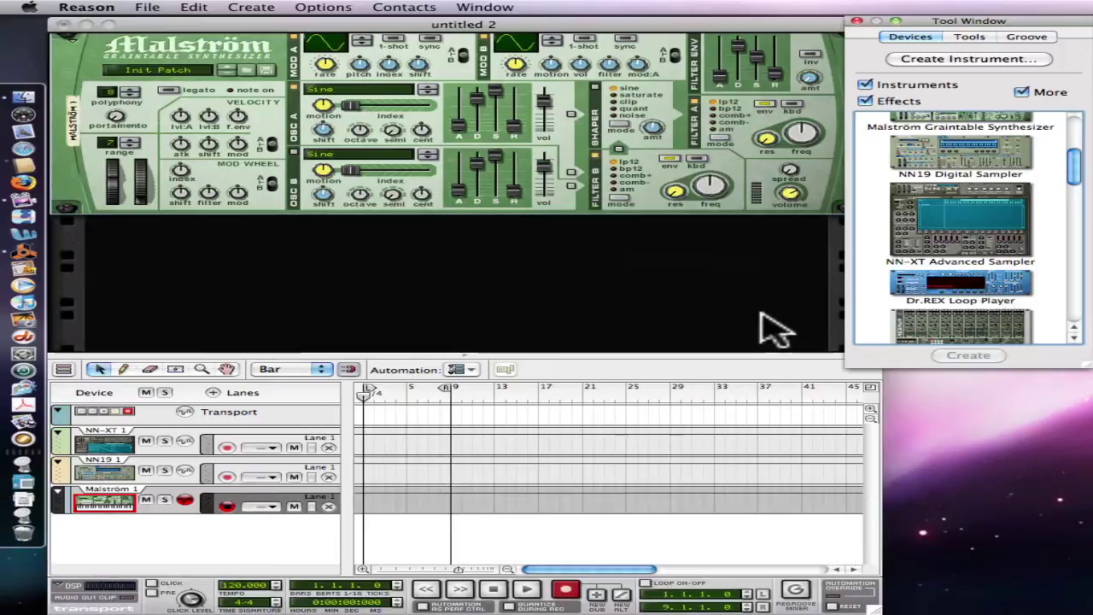
pyautogui.click(779, 323)
pyautogui.scroll(5, 779, 323)
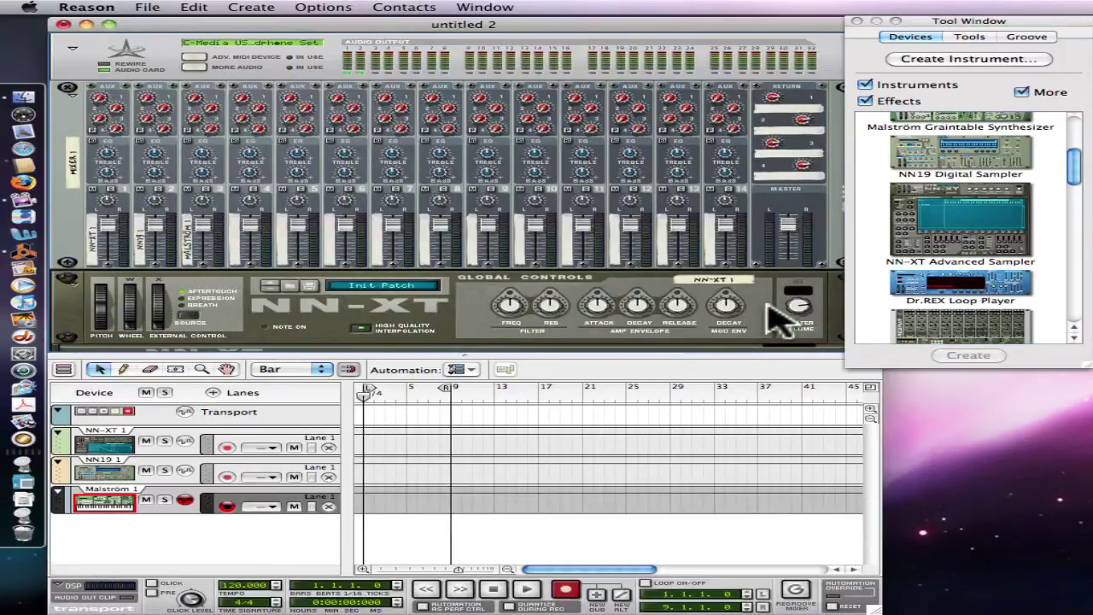
pyautogui.scroll(-5, 779, 323)
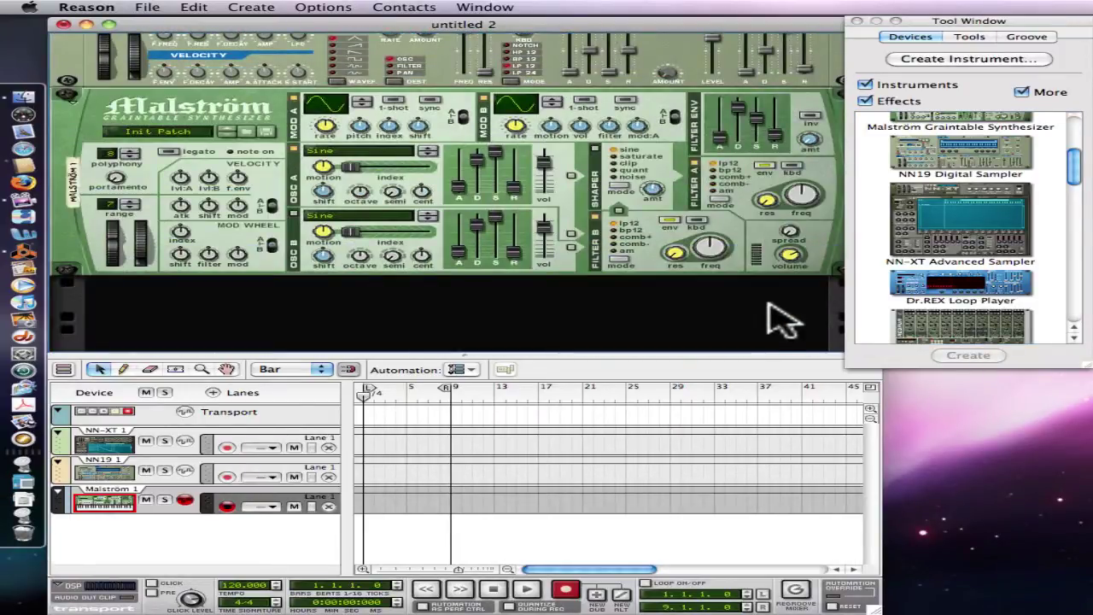
pyautogui.moveTo(942, 295); pyautogui.dragTo(700, 334)
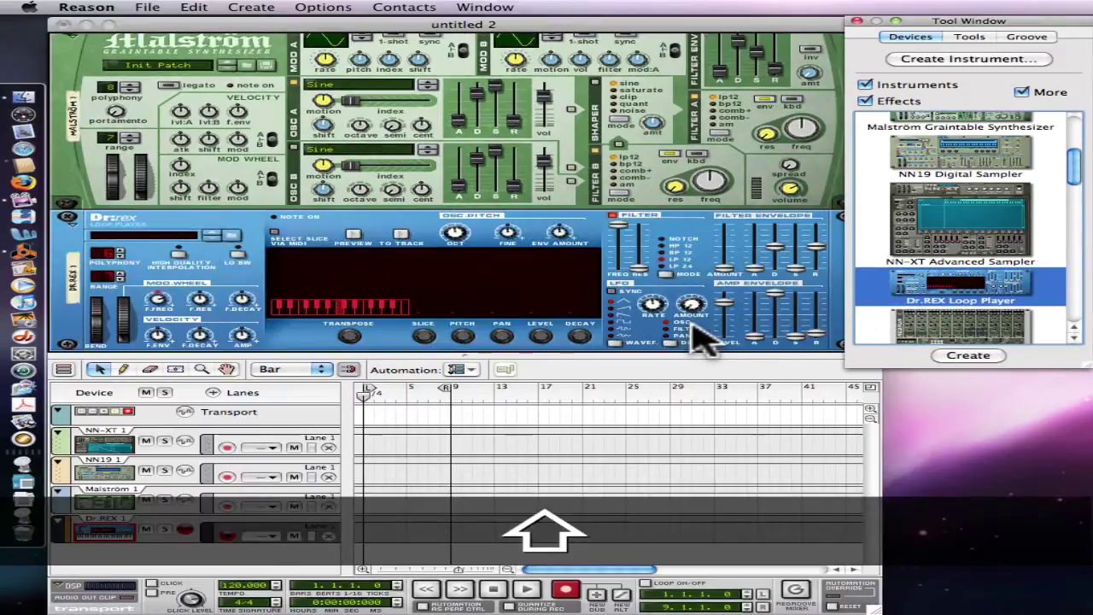
pyautogui.press('Tab')
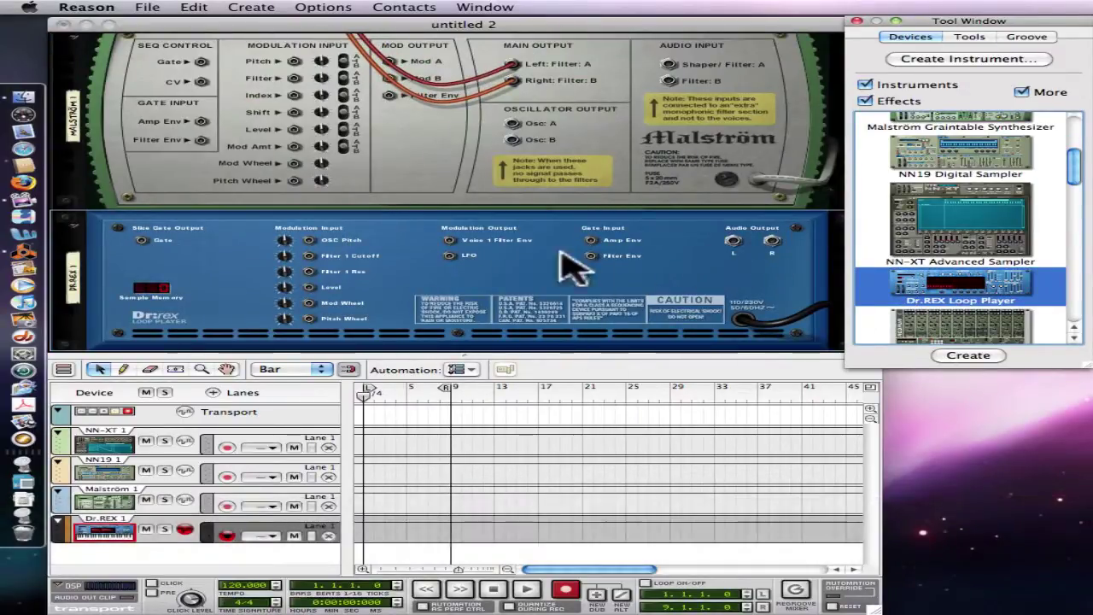
# Open "Flip Matrix - Flip'd Out.rps" from the Demo Songs folder in the Reason Folder and dismiss its song information
pyautogui.click(149, 11)
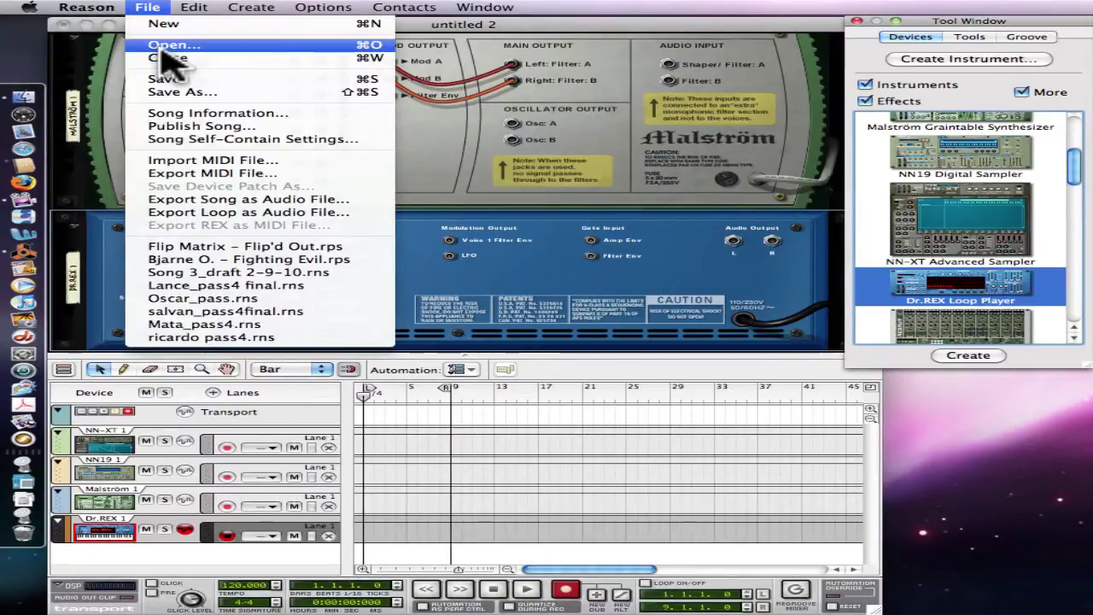
pyautogui.click(167, 48)
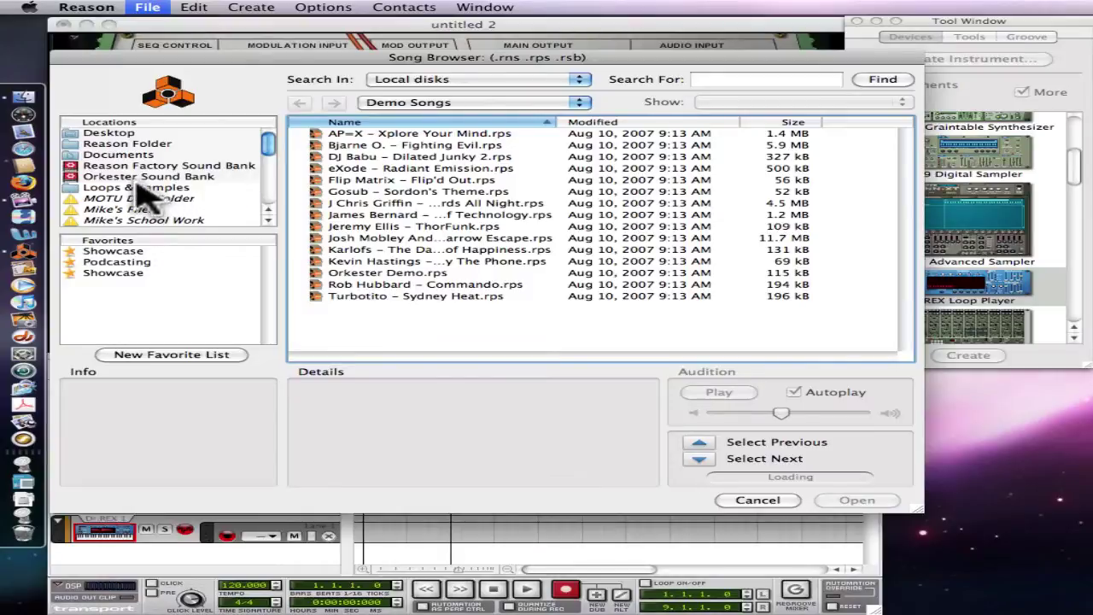
pyautogui.click(119, 143)
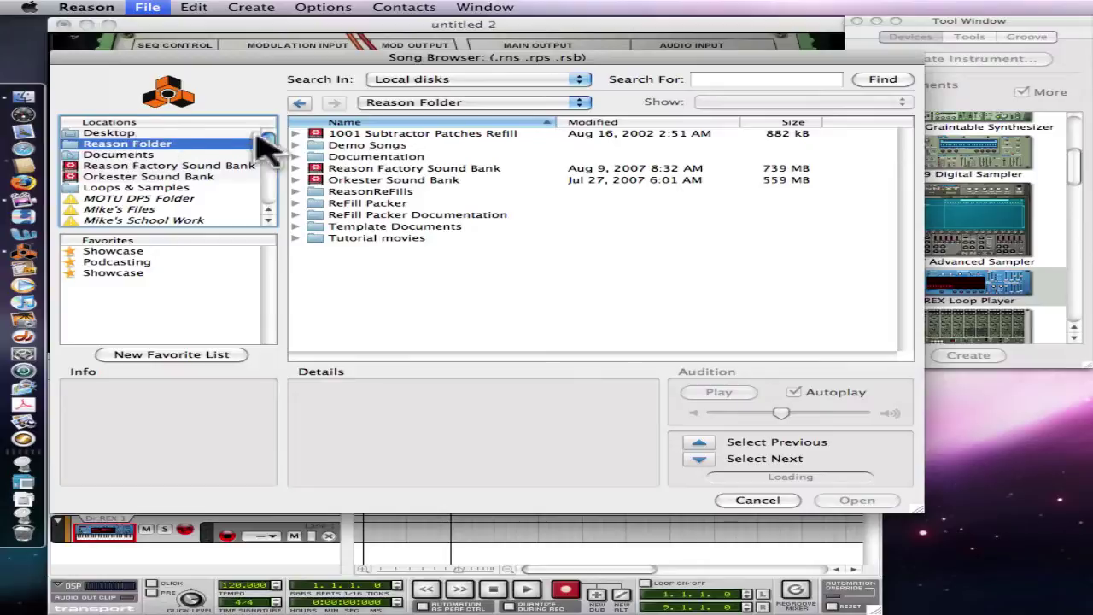
pyautogui.doubleClick(350, 147)
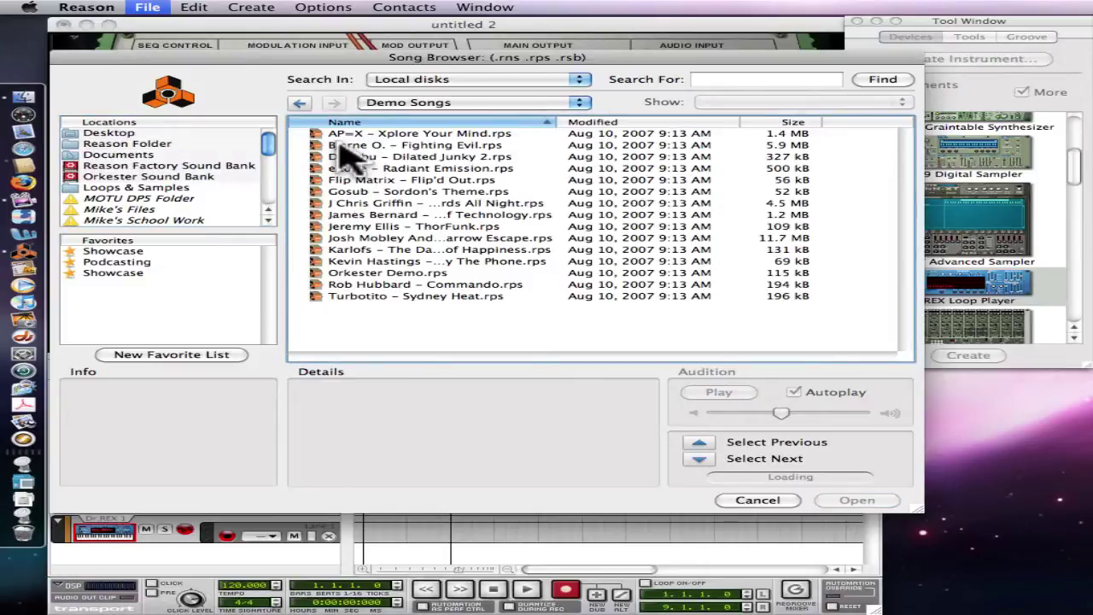
pyautogui.doubleClick(441, 179)
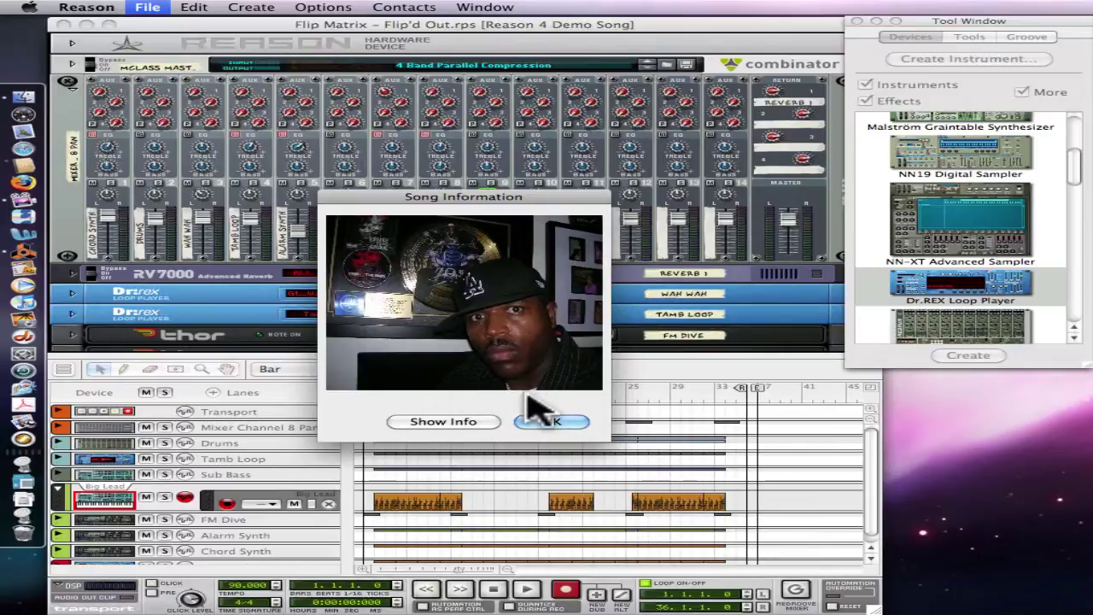
pyautogui.click(551, 423)
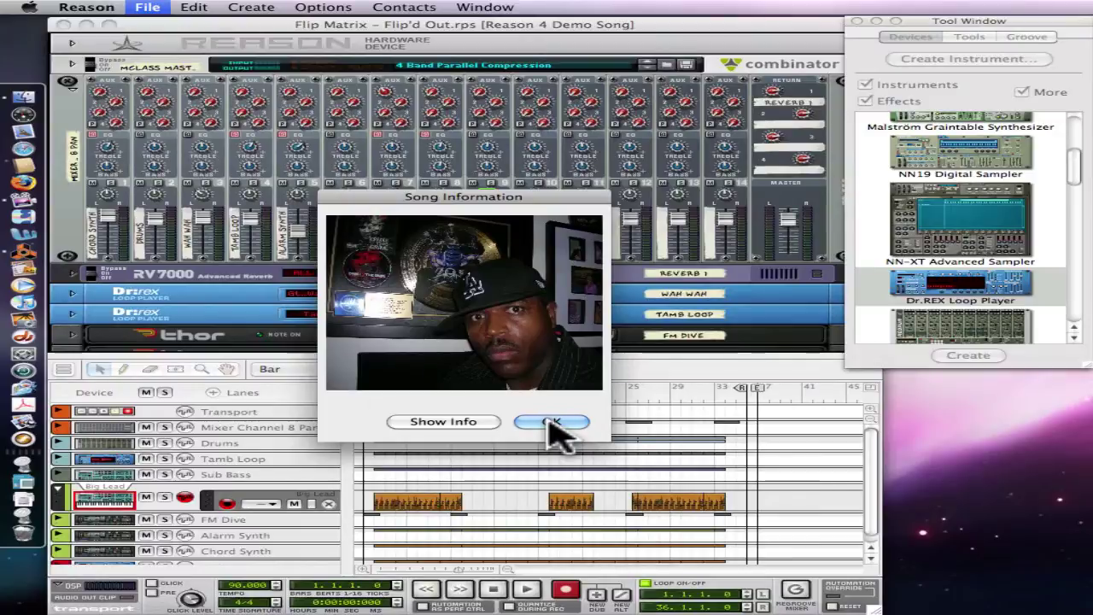
pyautogui.click(551, 423)
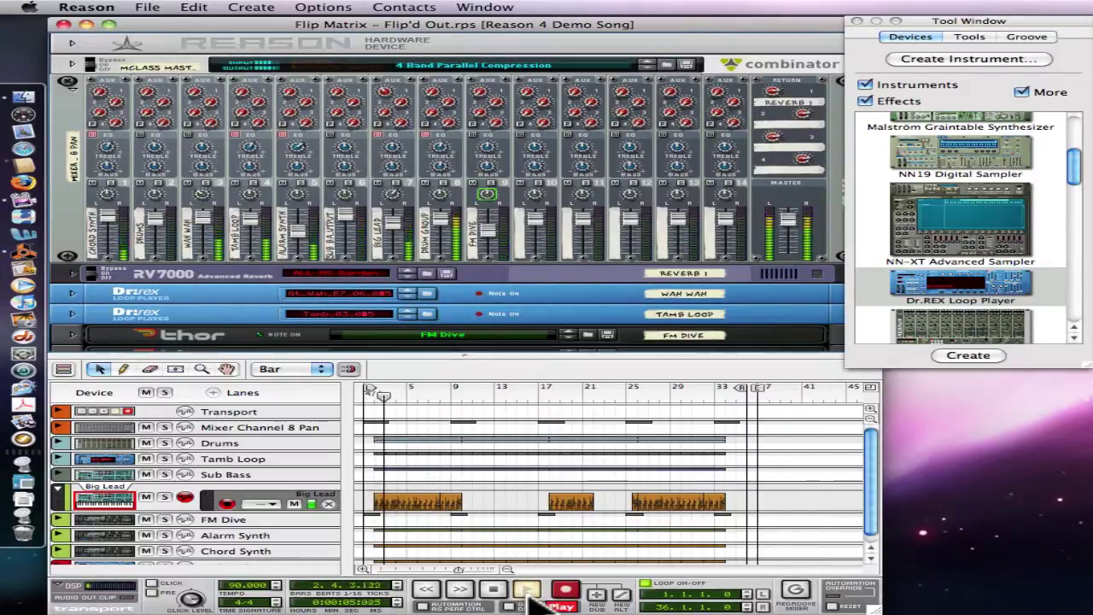
# Stop the demo song's playback, fast-forward several bars and rewind to the song's start
pyautogui.click(495, 593)
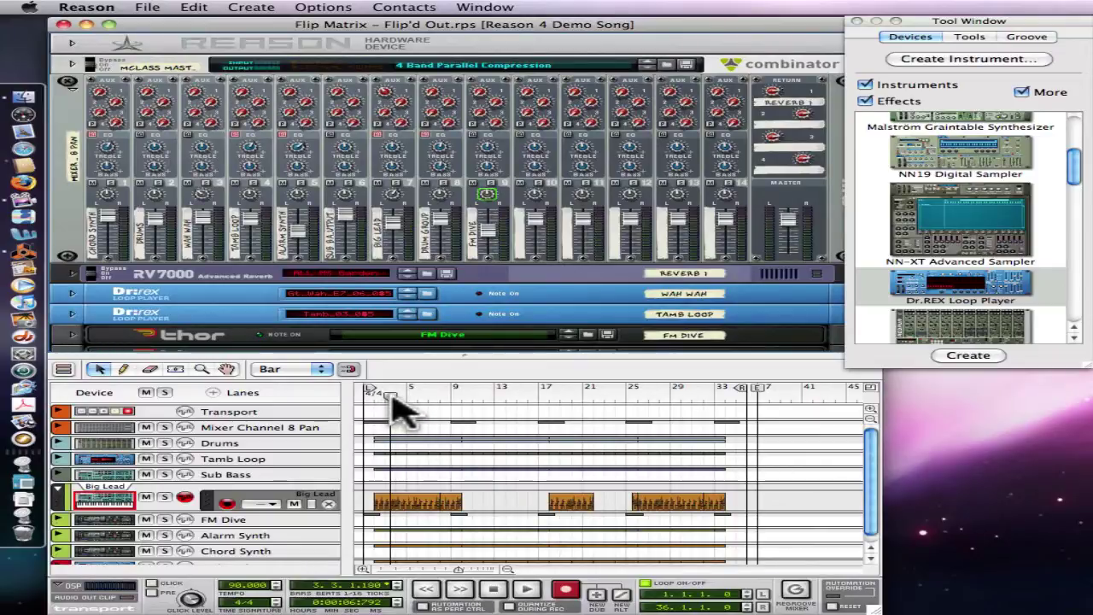
pyautogui.click(461, 588)
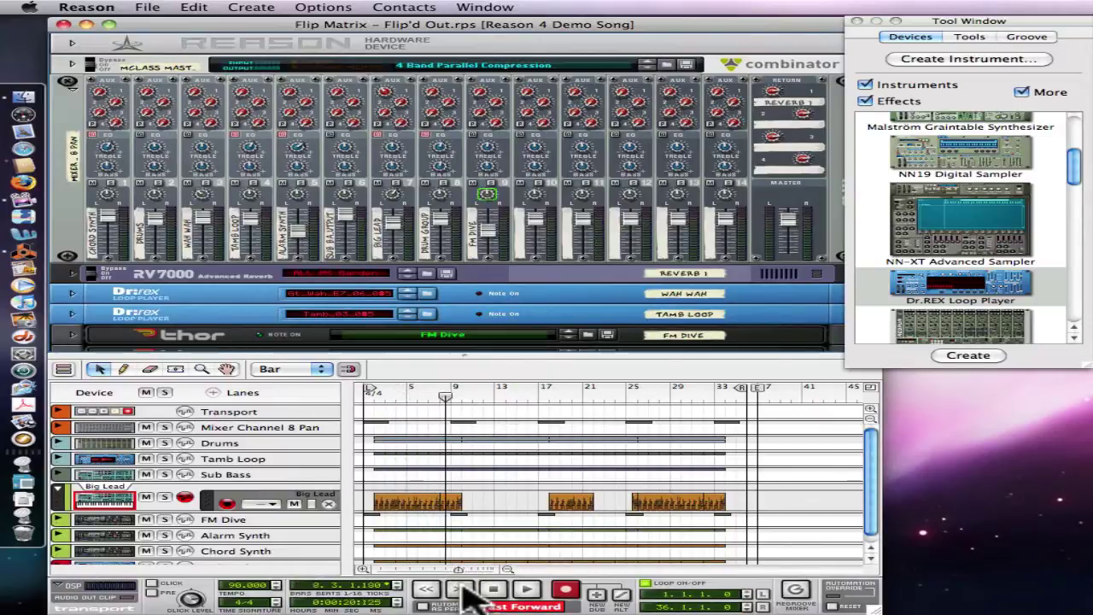
pyautogui.click(432, 588)
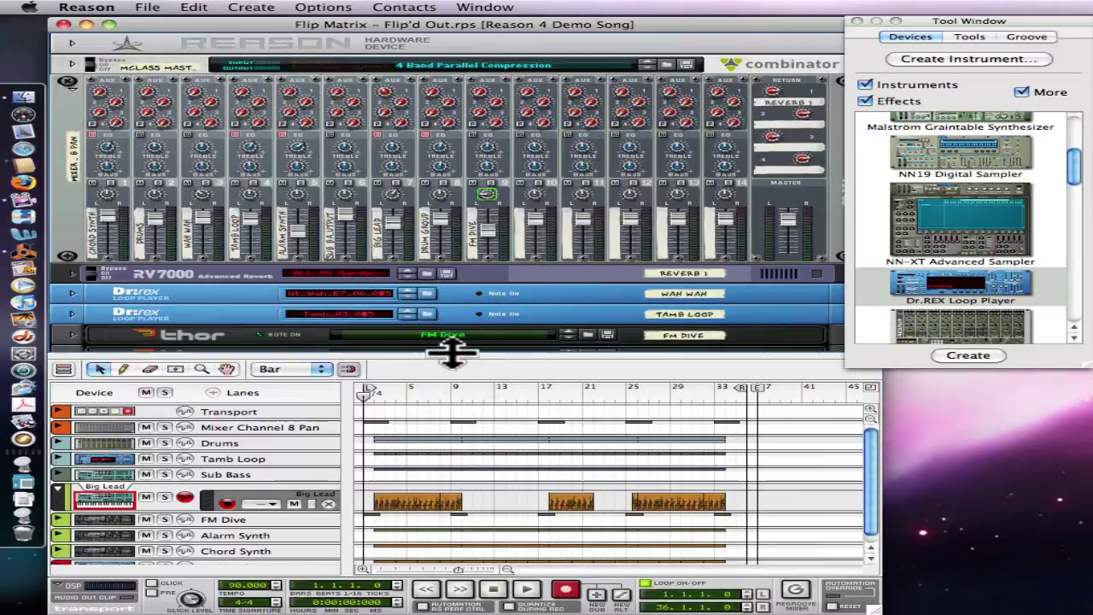
# Enlarge the rack area slightly and look through the demo song's devices down to the bottom of the rack
pyautogui.moveTo(453, 353); pyautogui.dragTo(419, 396)
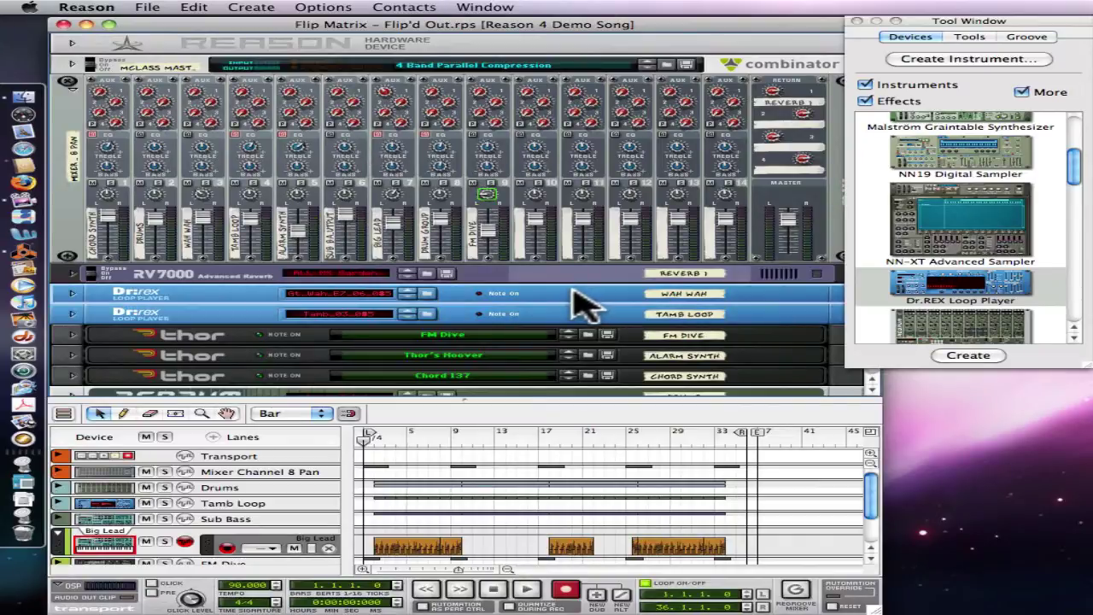
pyautogui.scroll(-3, 579, 305)
pyautogui.scroll(-15, 578, 305)
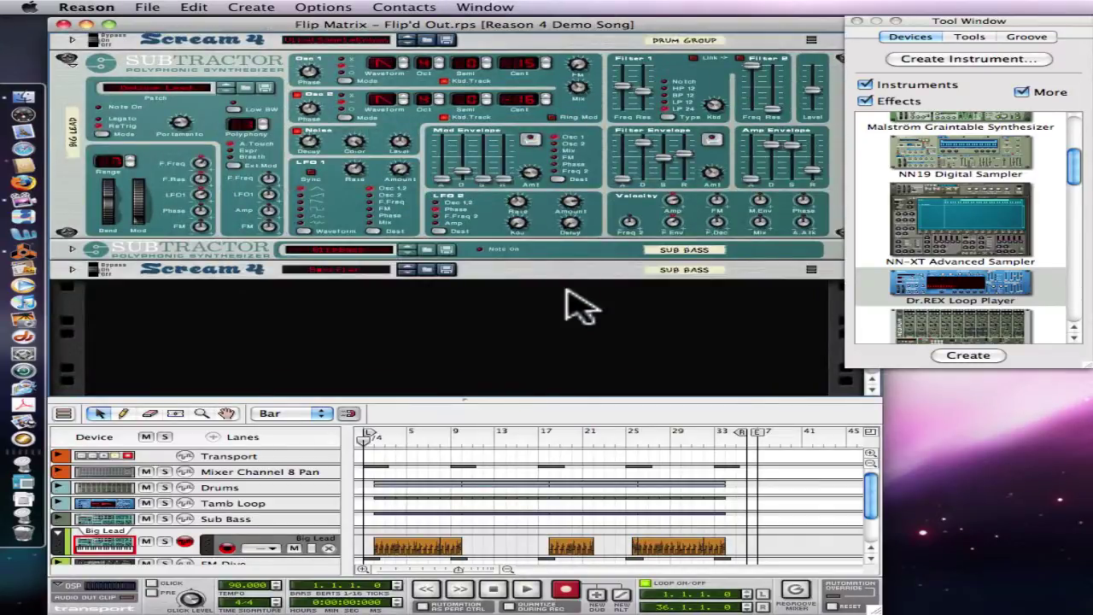
pyautogui.scroll(8, 578, 304)
pyautogui.scroll(10, 578, 305)
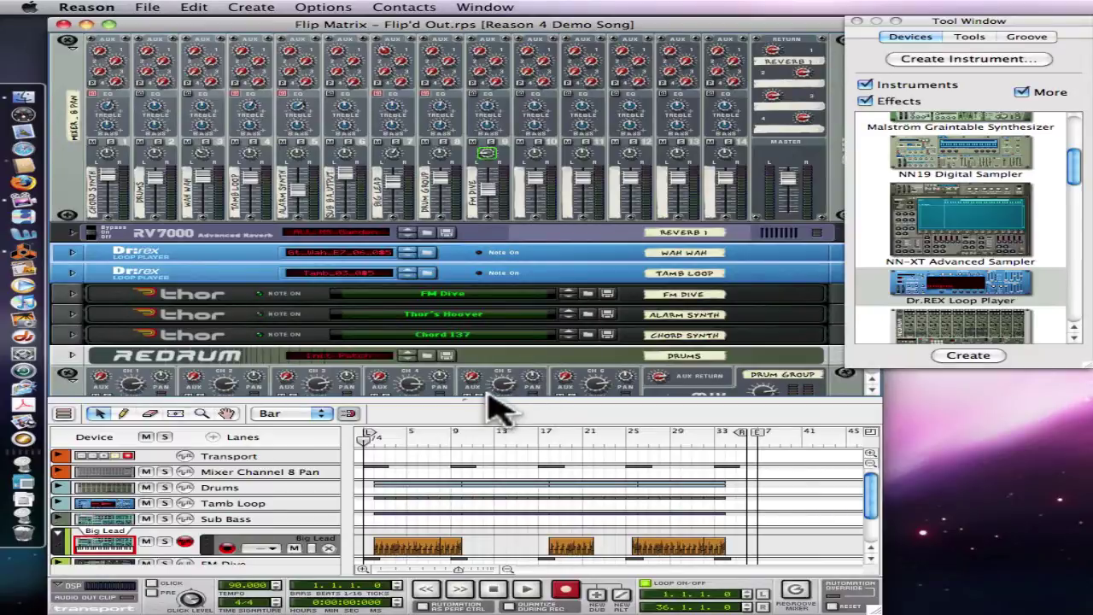
# Resize the split between rack and sequencer, ending with the divider just below the Chord Synth device
pyautogui.moveTo(474, 395); pyautogui.dragTo(483, 250)
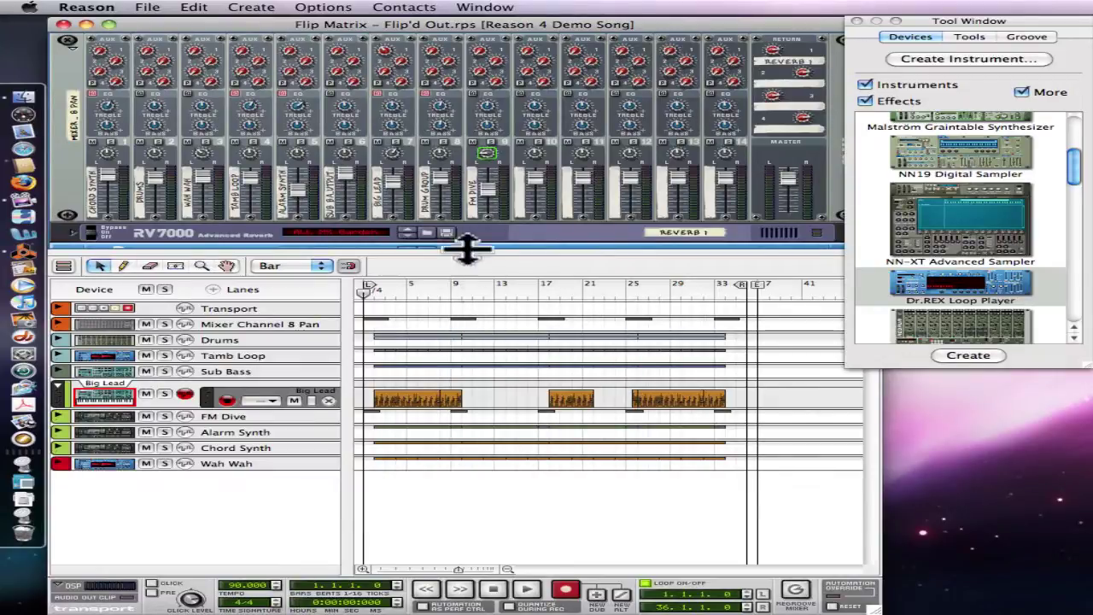
pyautogui.moveTo(459, 250); pyautogui.dragTo(469, 387)
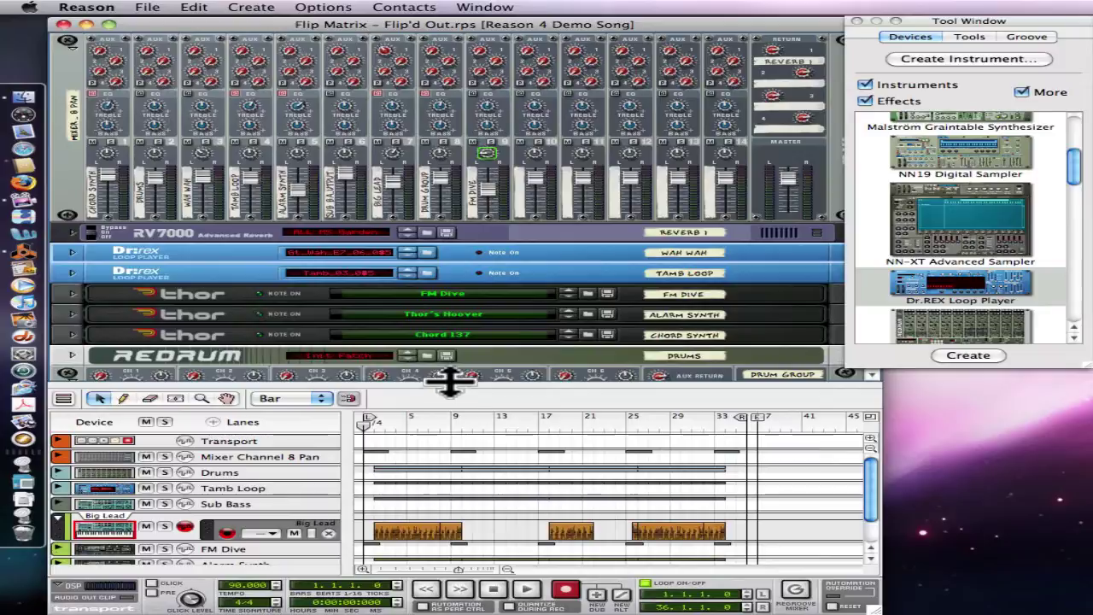
pyautogui.moveTo(456, 386); pyautogui.dragTo(401, 351)
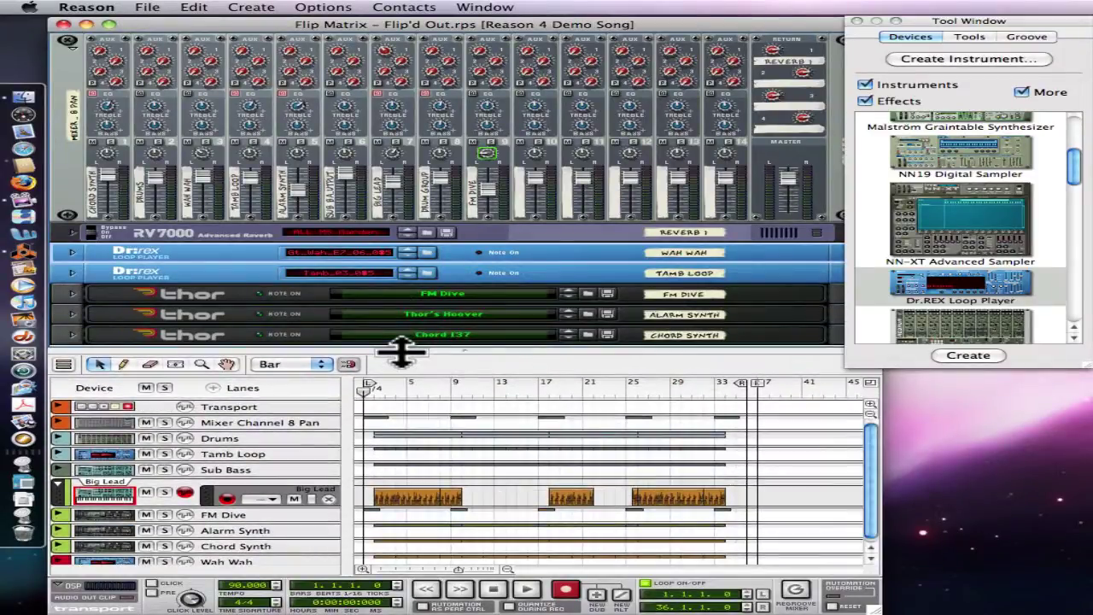
# Detach the sequencer into its own separate window
pyautogui.click(484, 8)
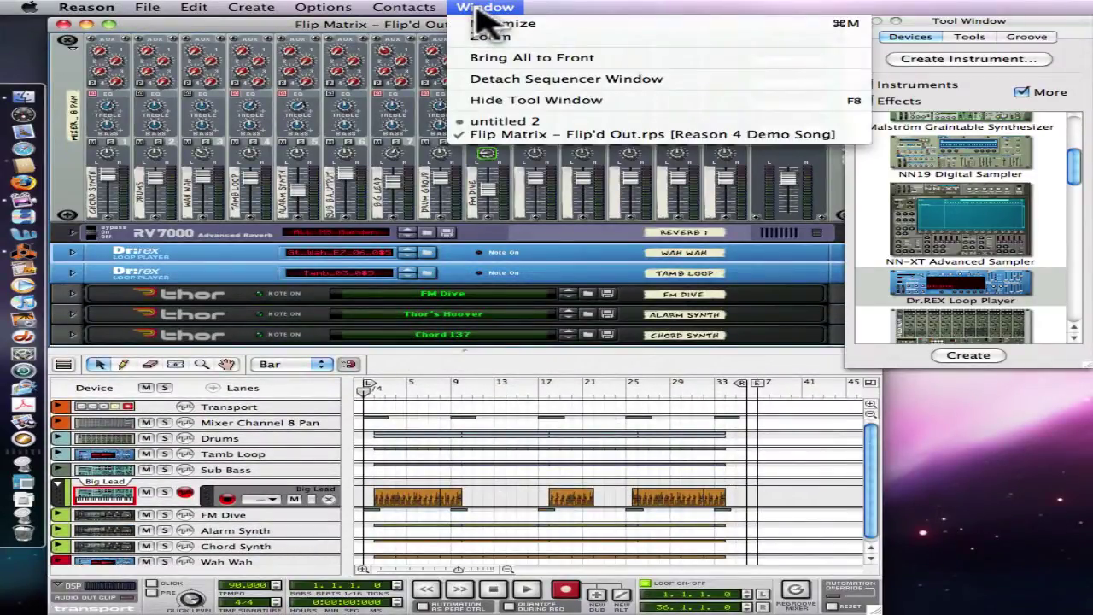
pyautogui.click(513, 78)
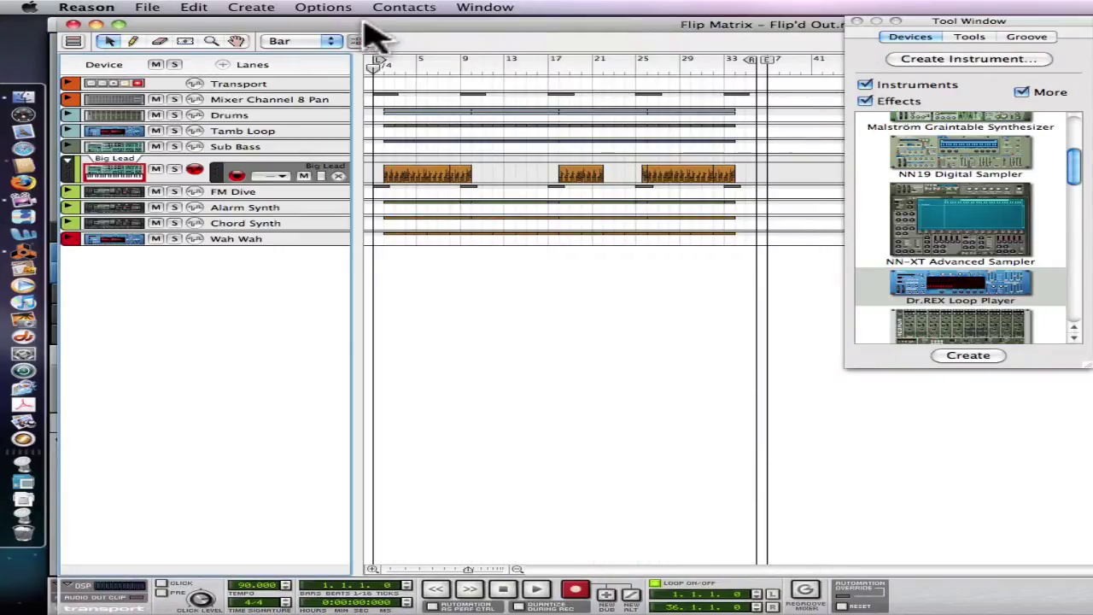
# Check the rack window behind the detached sequencer, reposition the sequencer window over it, and hide the Tool Window
pyautogui.moveTo(358, 18); pyautogui.dragTo(433, 43)
pyautogui.click(298, 15)
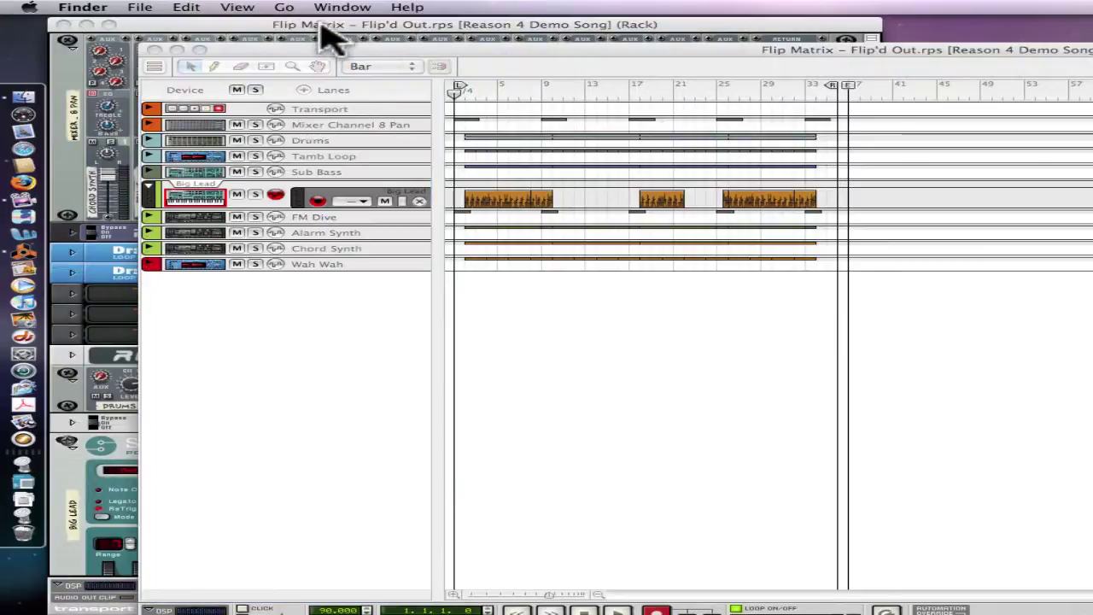
pyautogui.click(316, 24)
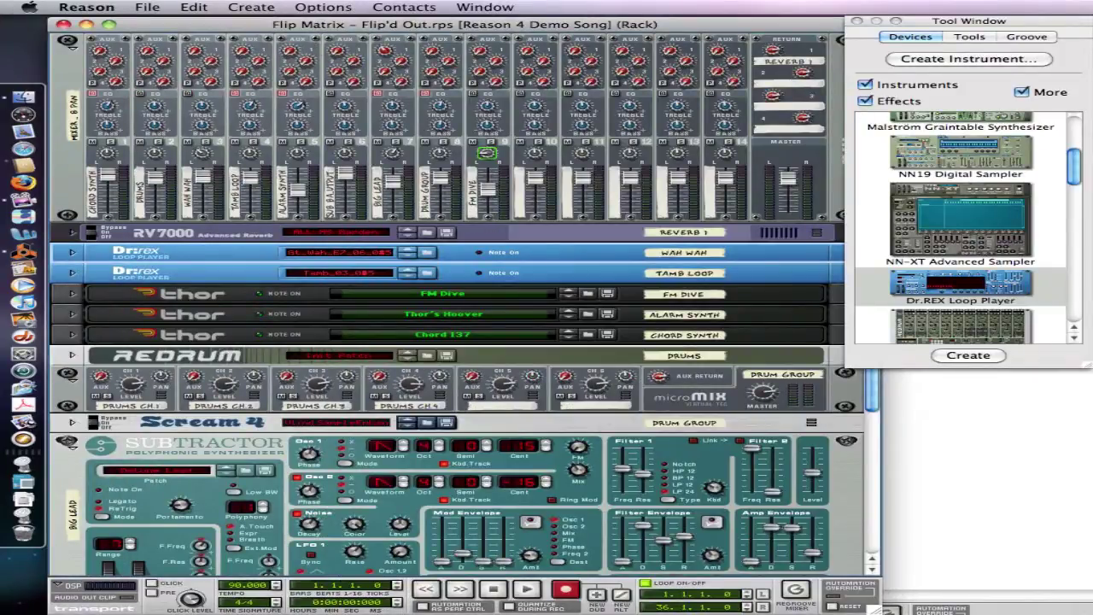
pyautogui.moveTo(1092, 49); pyautogui.dragTo(1001, 38)
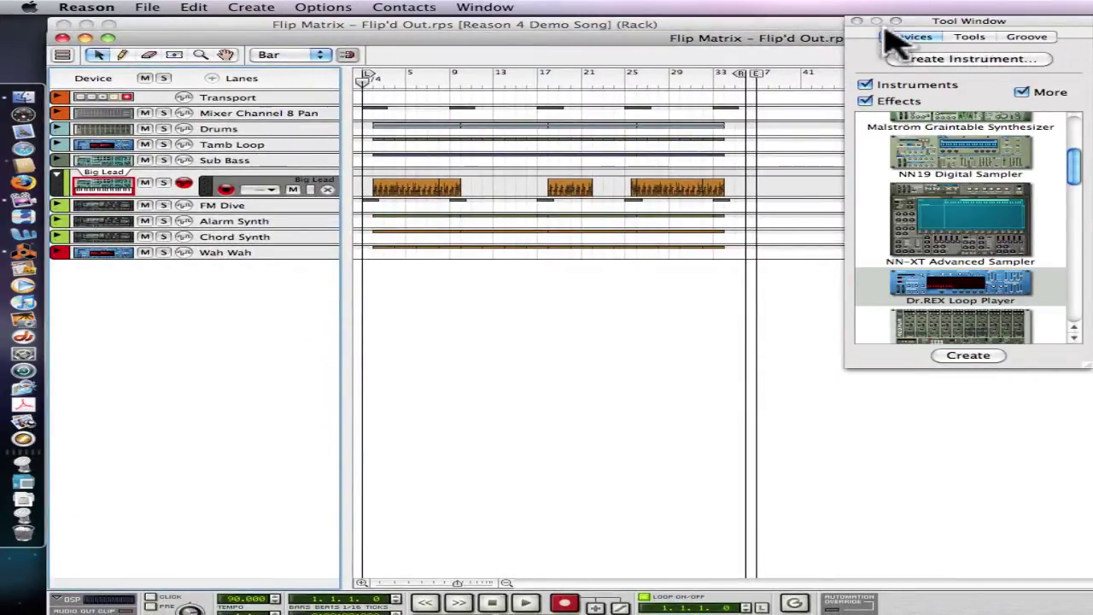
pyautogui.press('F8')
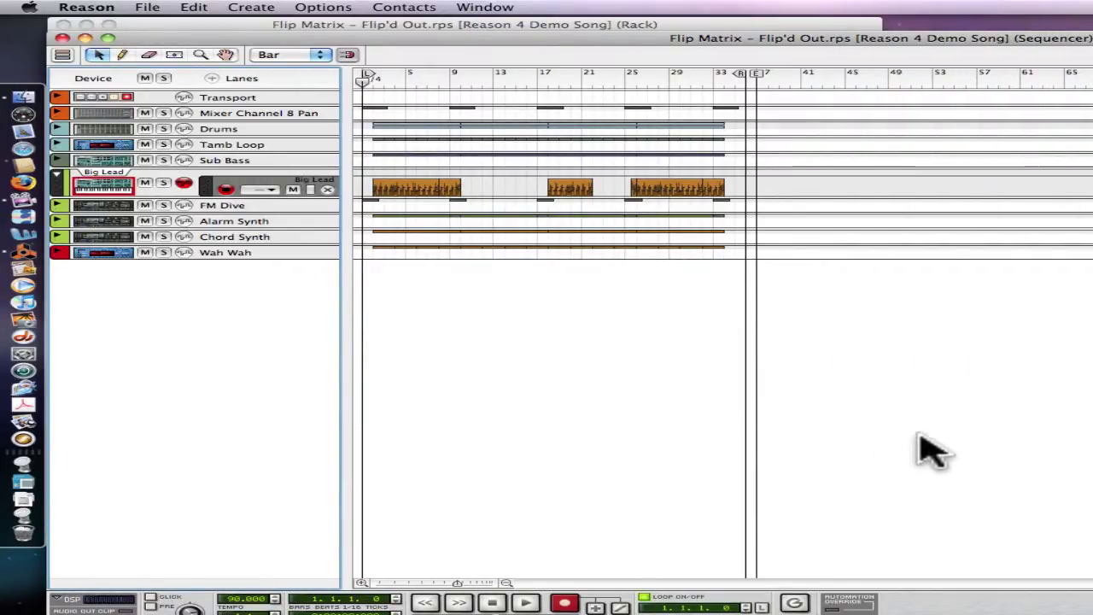
# Shrink the detached sequencer window and place it over the lower part of the rack window
pyautogui.moveTo(1092, 35); pyautogui.dragTo(1064, 18)
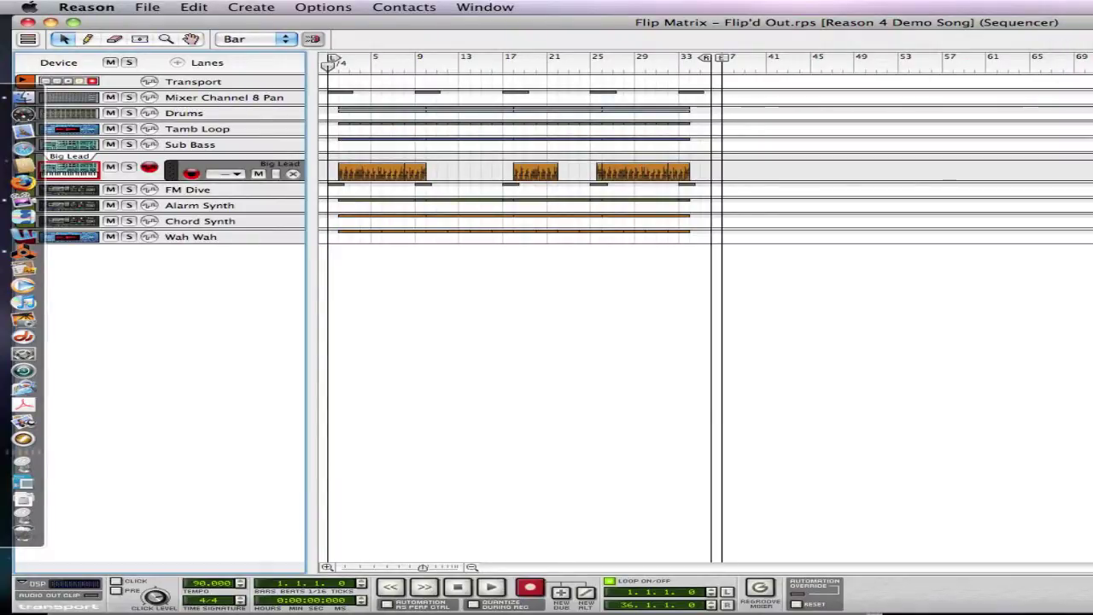
pyautogui.press('super+Tab')
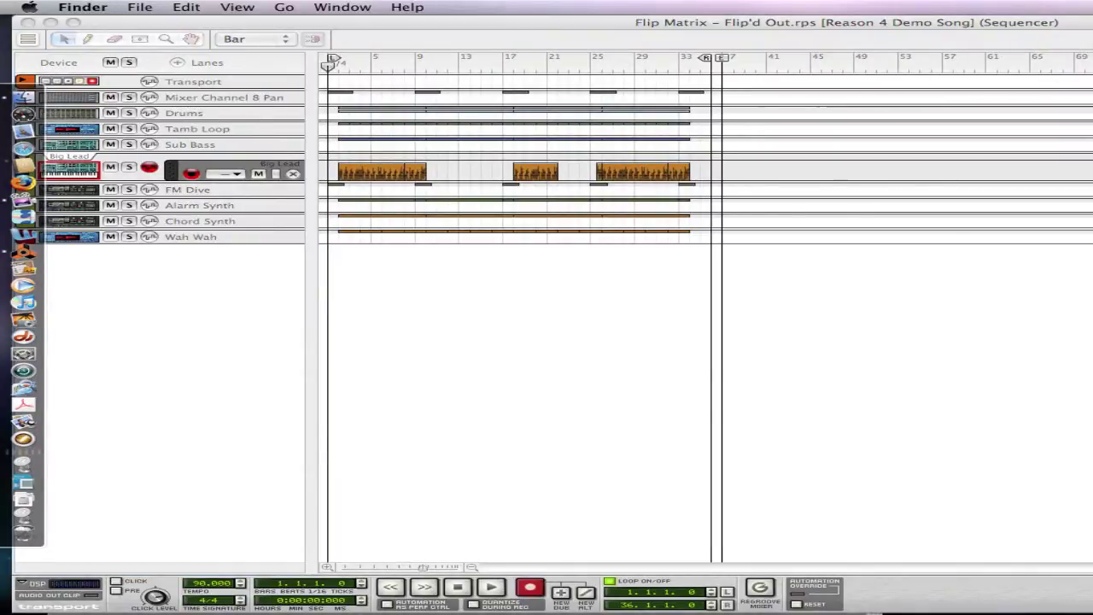
pyautogui.press('super+Tab')
pyautogui.moveTo(1089, 610); pyautogui.dragTo(994, 436)
pyautogui.moveTo(918, 19); pyautogui.dragTo(1006, 97)
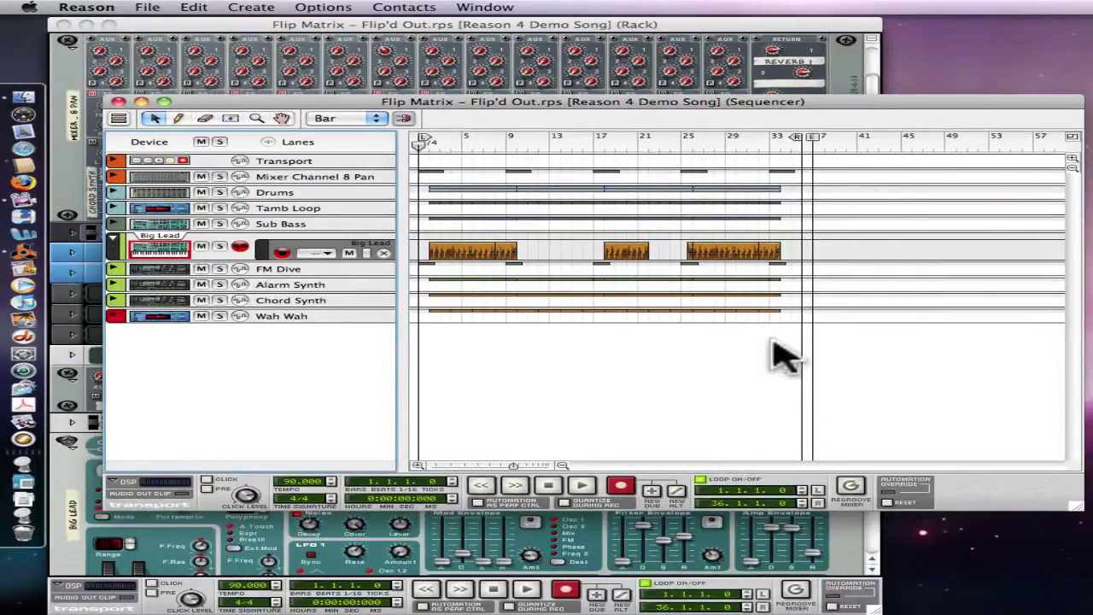
pyautogui.moveTo(885, 158); pyautogui.dragTo(883, 163)
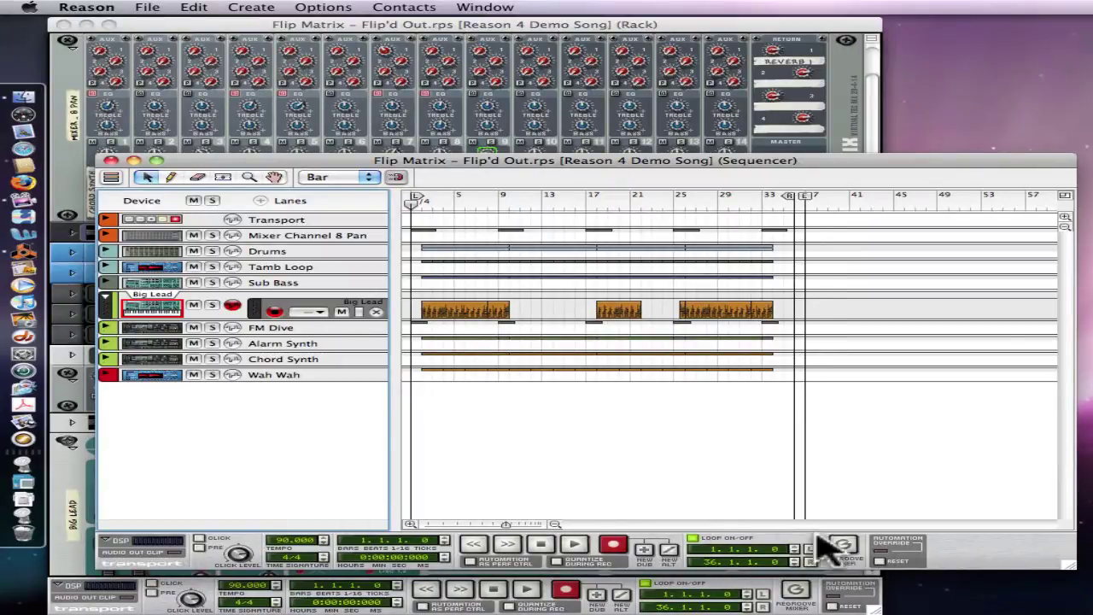
# Switch to the rack window and back to the sequencer window, and reattach the sequencer to the rack
pyautogui.click(849, 111)
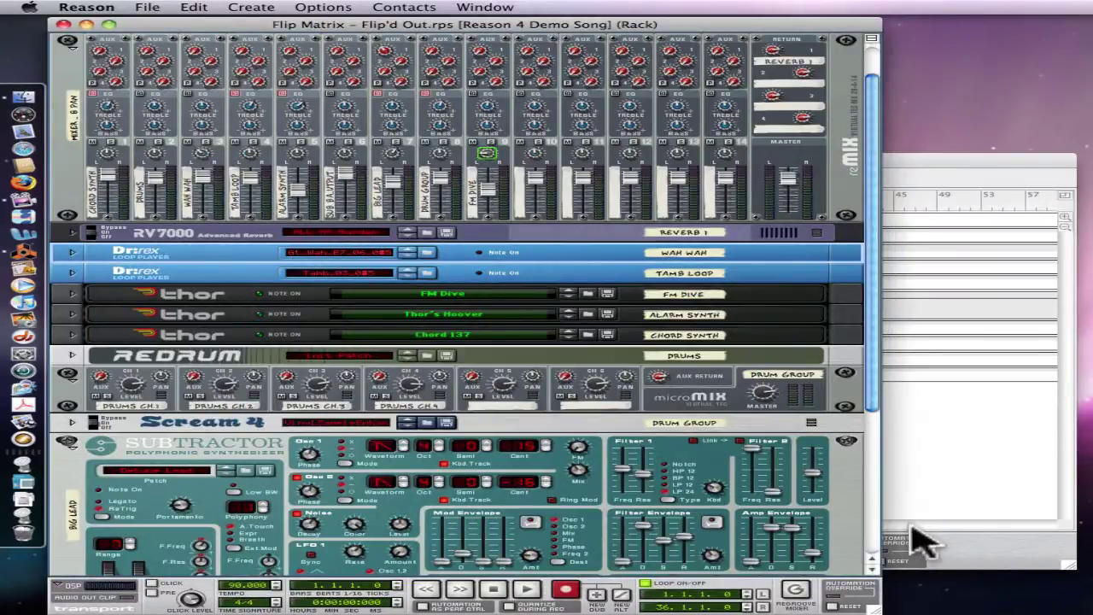
pyautogui.click(988, 545)
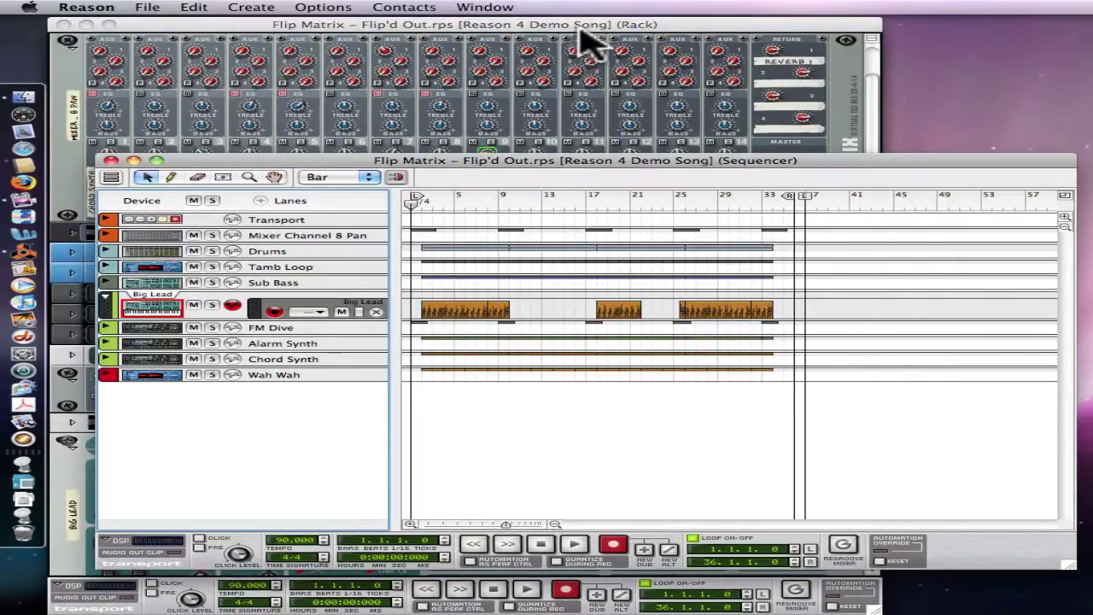
pyautogui.click(485, 7)
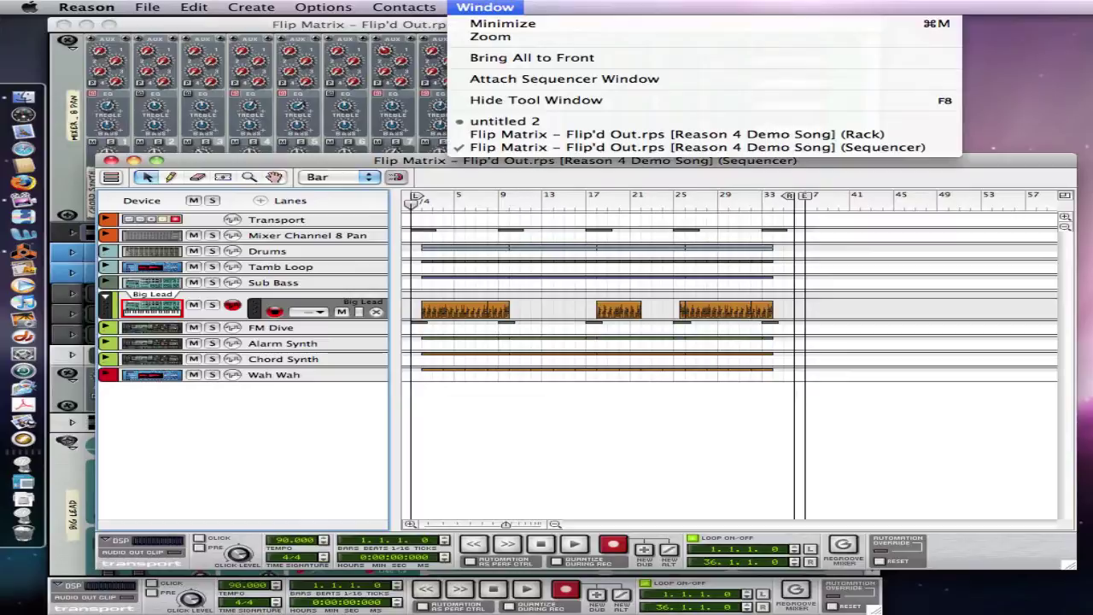
pyautogui.click(504, 85)
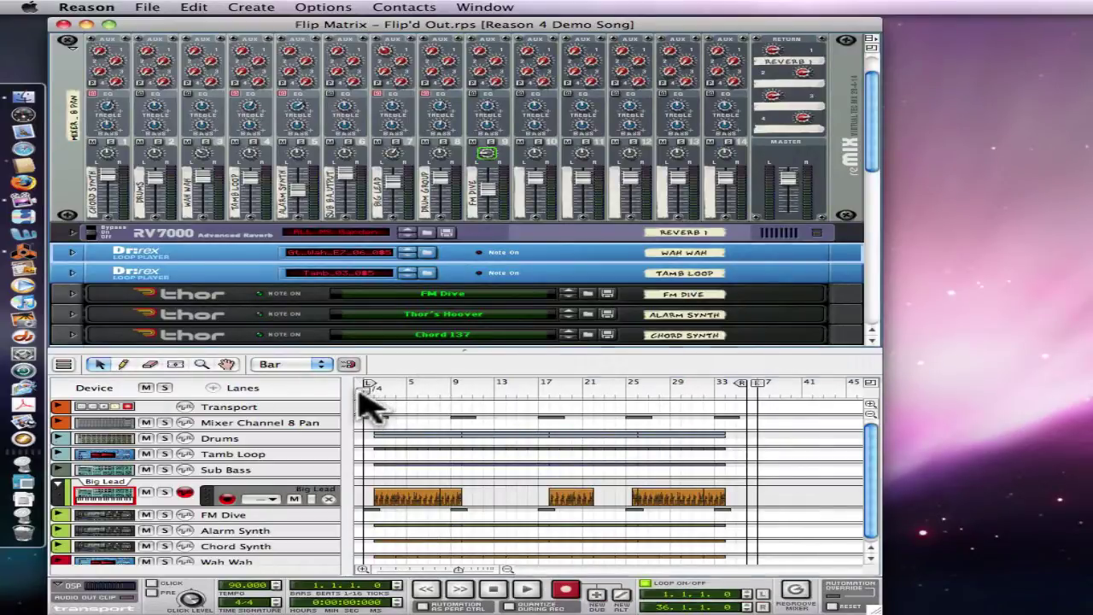
# Move the song position to bar 10 and the right loop locator to bar 35
pyautogui.moveTo(369, 391); pyautogui.dragTo(462, 393)
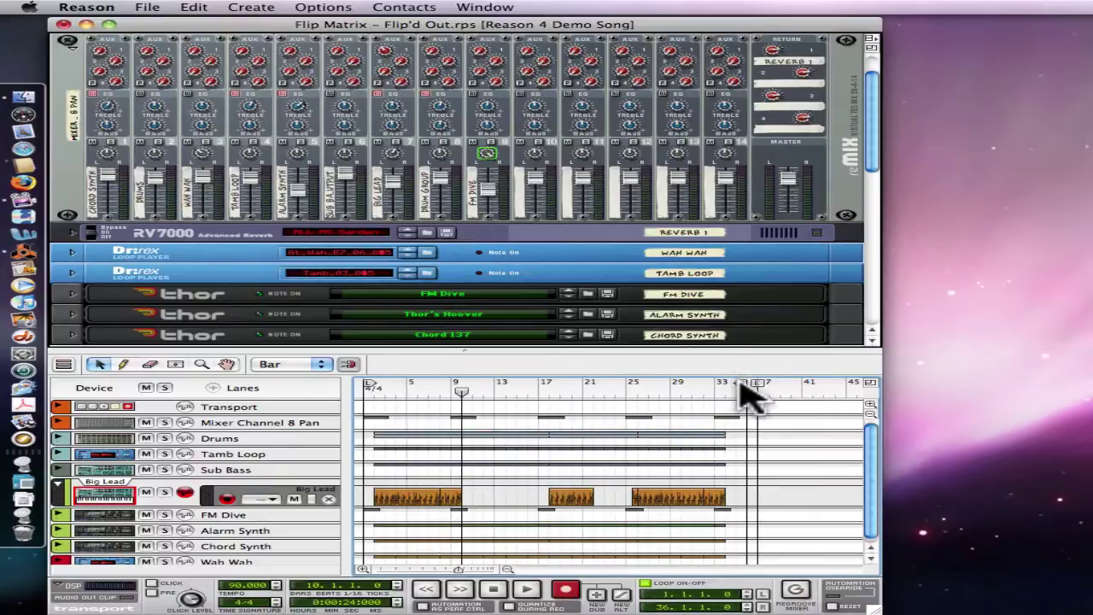
pyautogui.moveTo(740, 382)
pyautogui.mouseDown()
pyautogui.moveTo(546, 384)
pyautogui.moveTo(718, 388)
pyautogui.moveTo(766, 398)
pyautogui.moveTo(750, 408)
pyautogui.moveTo(764, 415)
pyautogui.mouseUp()
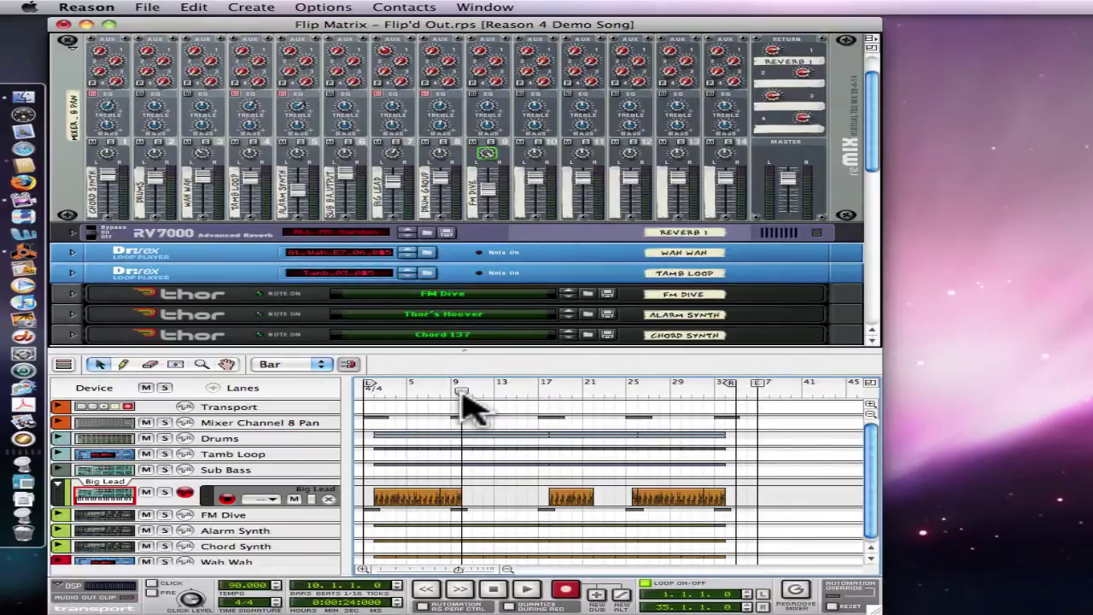
# Play the song briefly from bar 10, stop it, and move the song position to bar 17
pyautogui.click(527, 589)
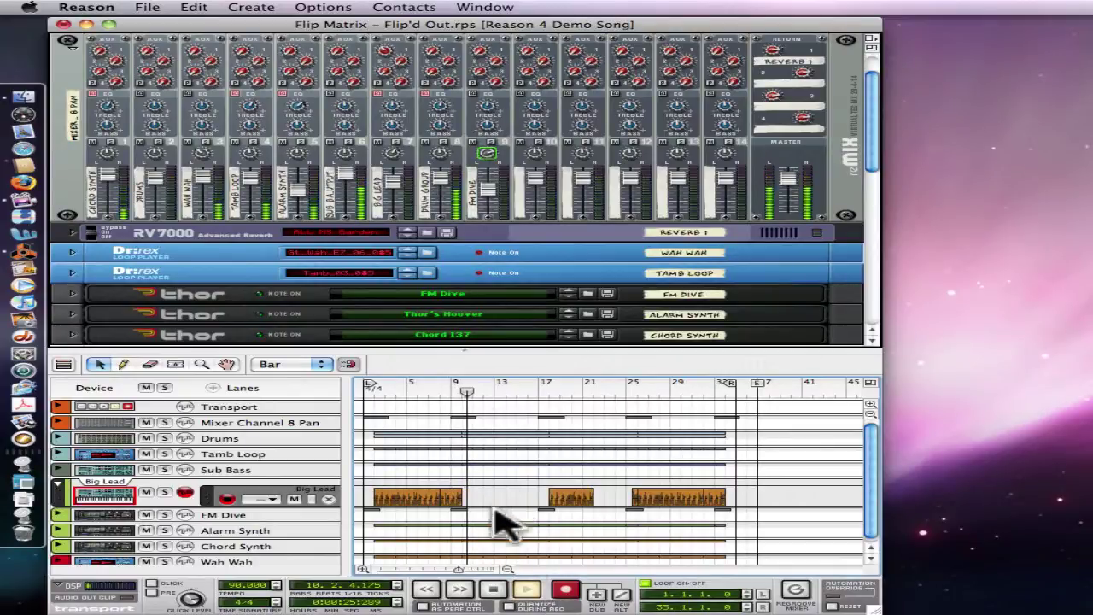
pyautogui.click(493, 590)
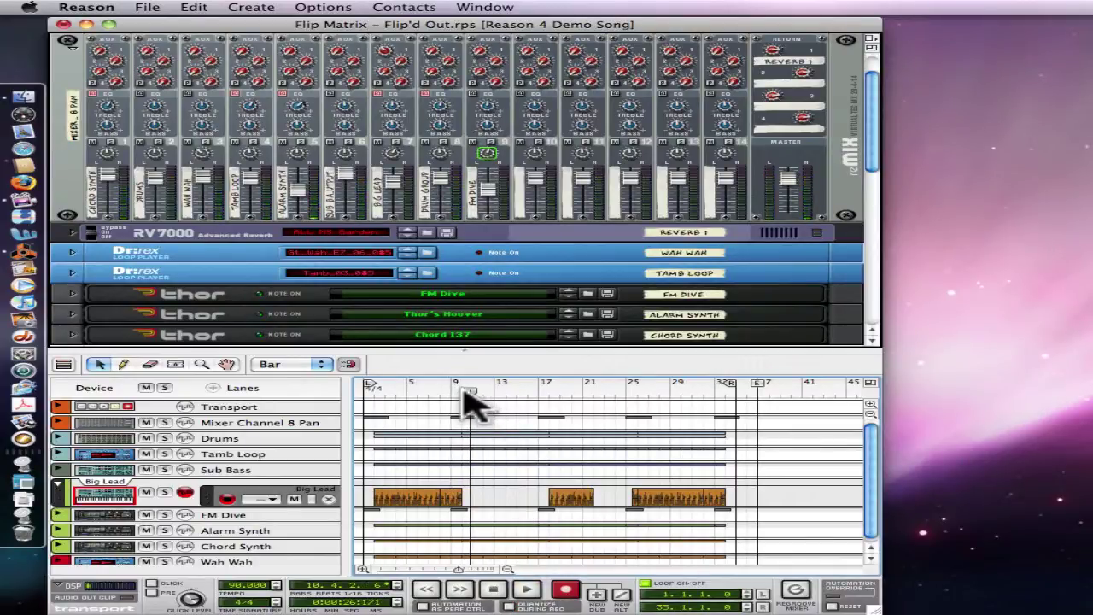
pyautogui.moveTo(469, 389)
pyautogui.mouseDown()
pyautogui.moveTo(566, 397)
pyautogui.moveTo(469, 391)
pyautogui.moveTo(616, 421)
pyautogui.moveTo(510, 419)
pyautogui.moveTo(535, 417)
pyautogui.mouseUp()
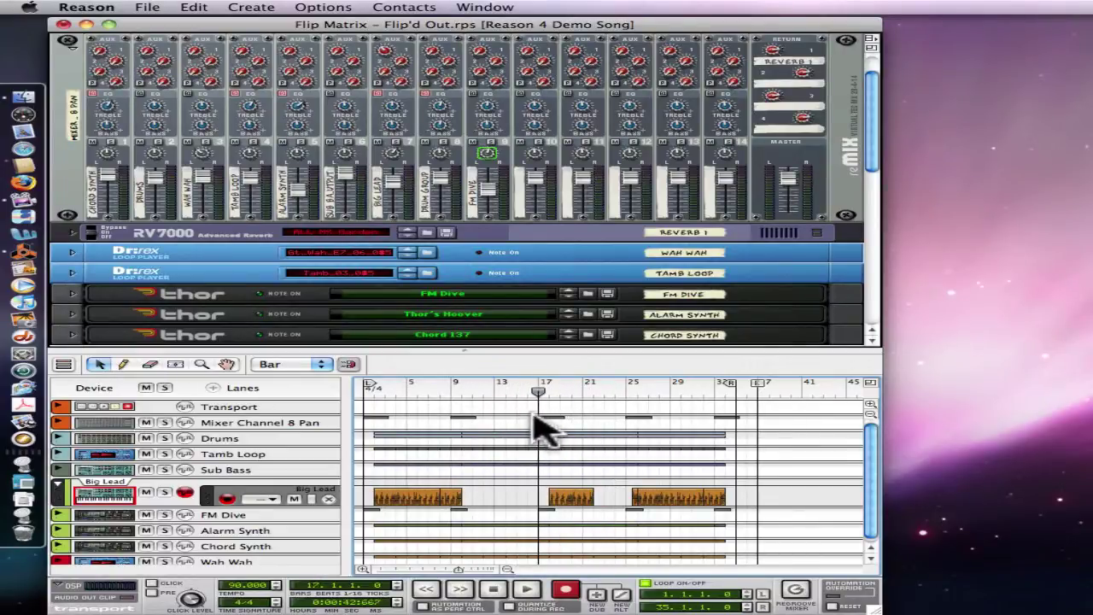
pyautogui.click(425, 589)
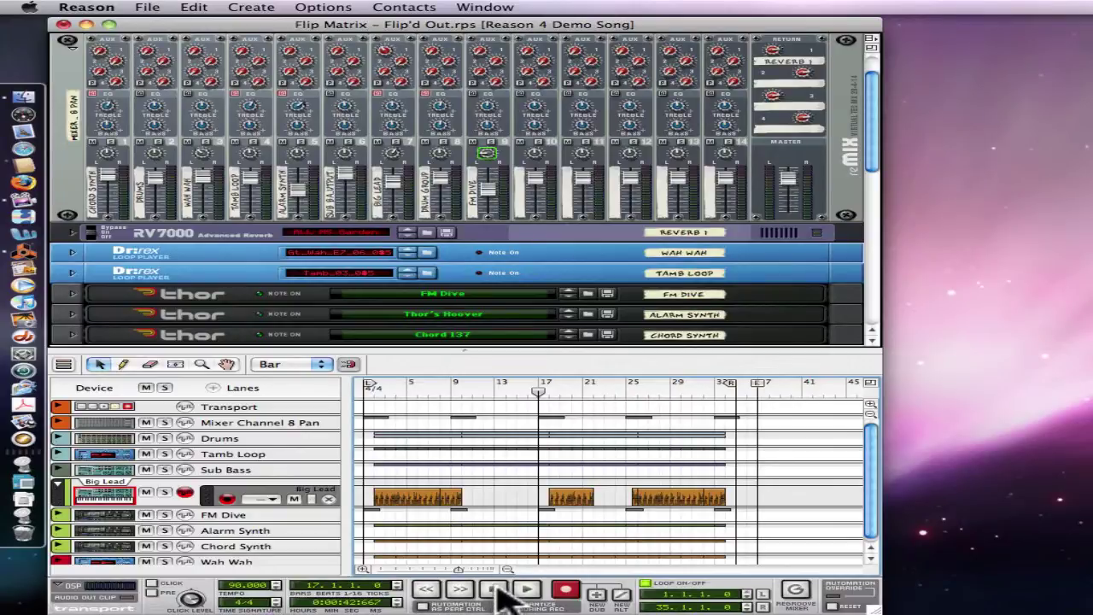
# Move the left loop locator to bar 9 and return the song position to the start
pyautogui.moveTo(369, 384)
pyautogui.mouseDown()
pyautogui.moveTo(468, 389)
pyautogui.moveTo(458, 392)
pyautogui.mouseUp()
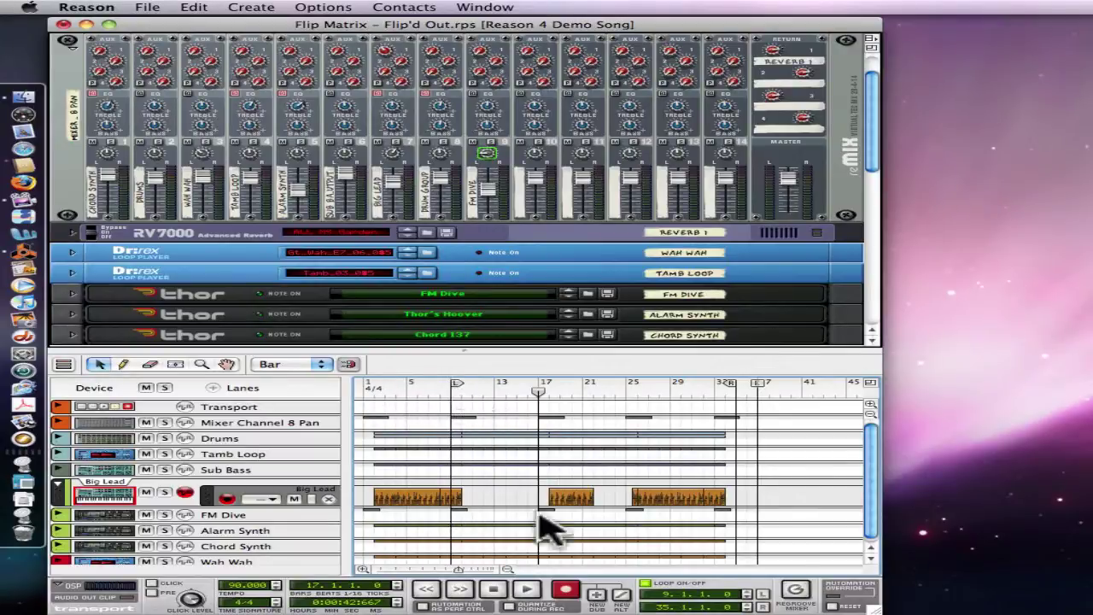
pyautogui.click(495, 591)
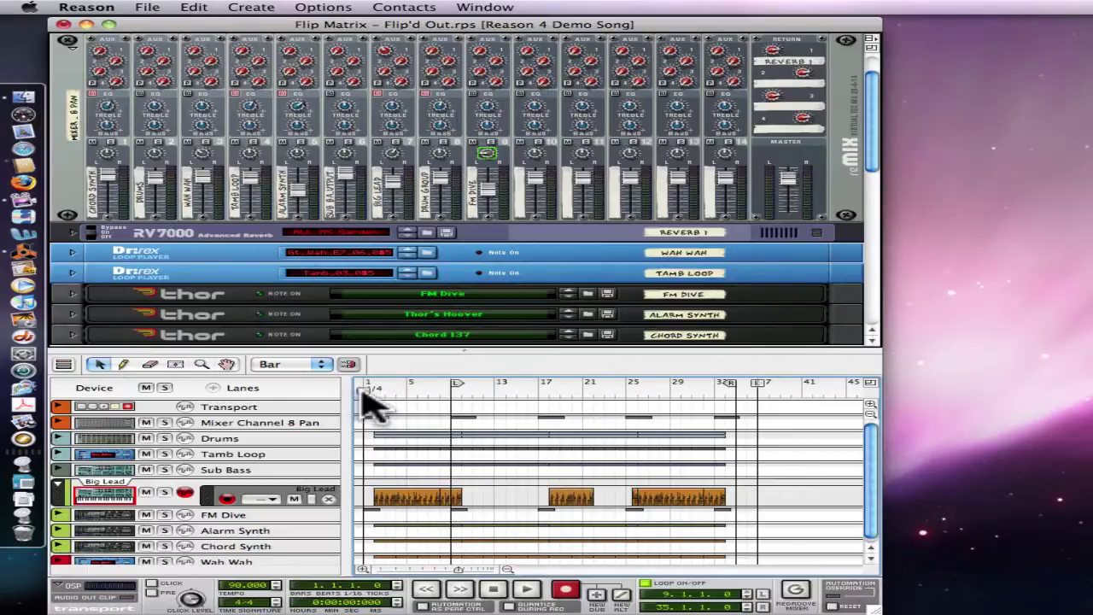
# Move the song position past the left locator, return it to the start via the locator, and put the left locator back at bar 1
pyautogui.moveTo(365, 391); pyautogui.dragTo(528, 391)
pyautogui.click(495, 591)
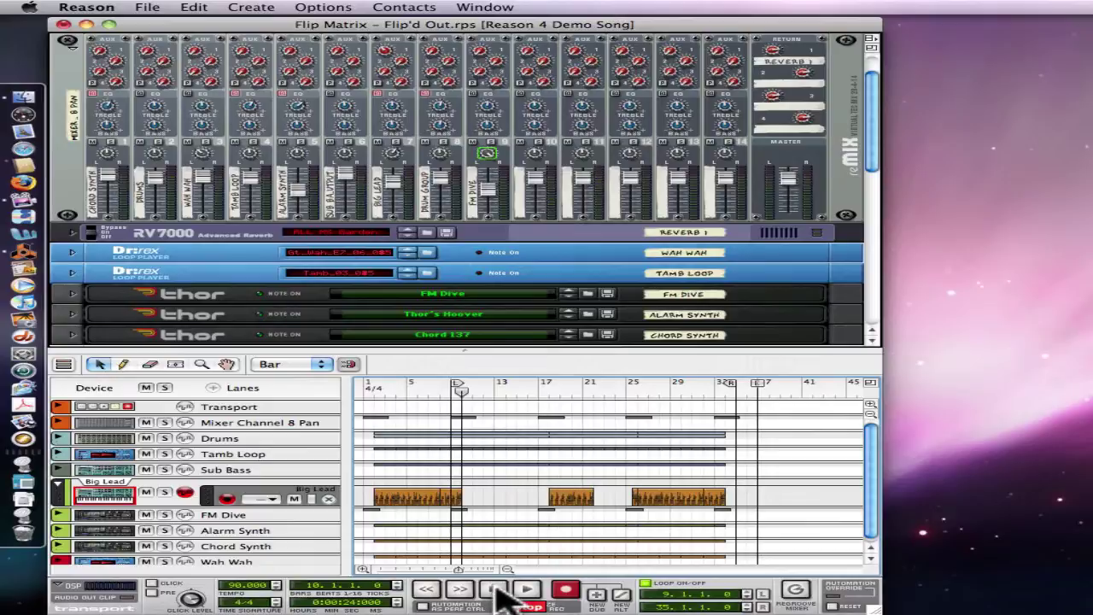
pyautogui.click(495, 591)
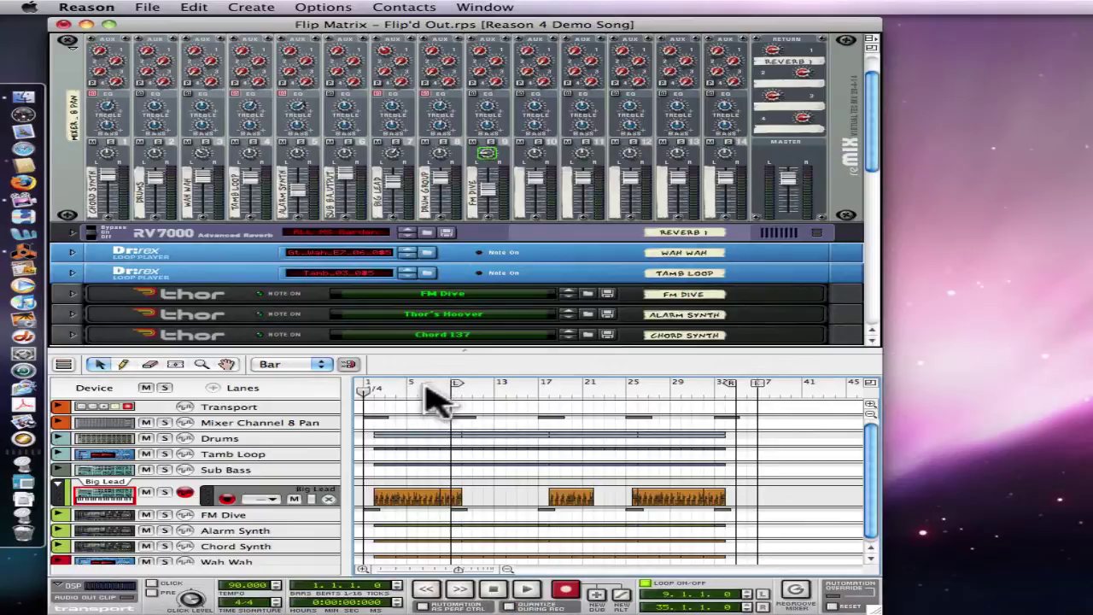
pyautogui.moveTo(454, 383); pyautogui.dragTo(353, 384)
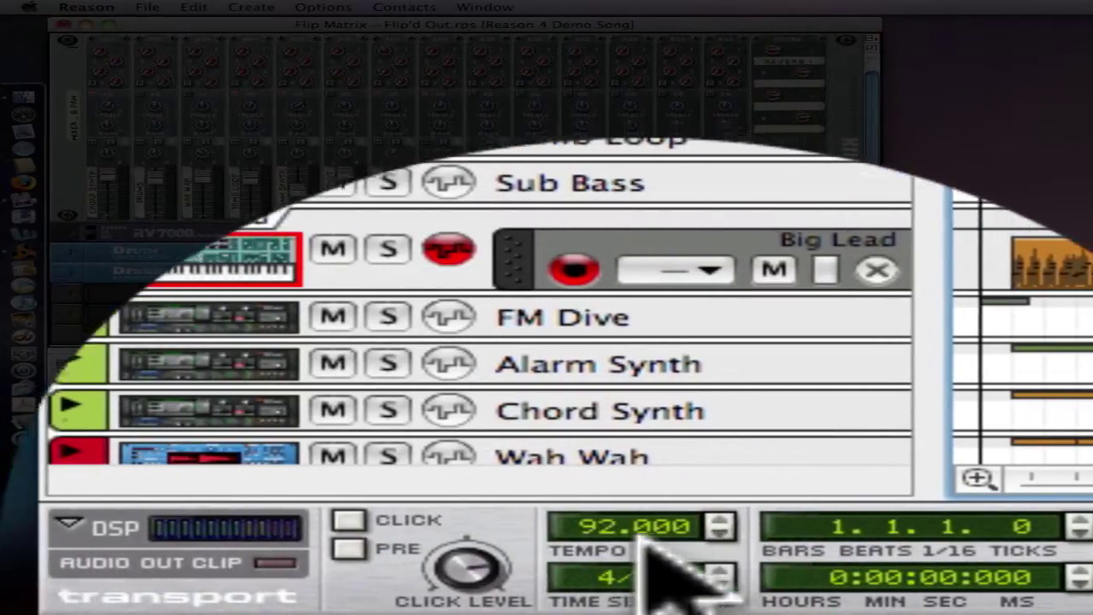
# Try different tempo values in the transport and set the tempo to 90
pyautogui.doubleClick(521, 526)
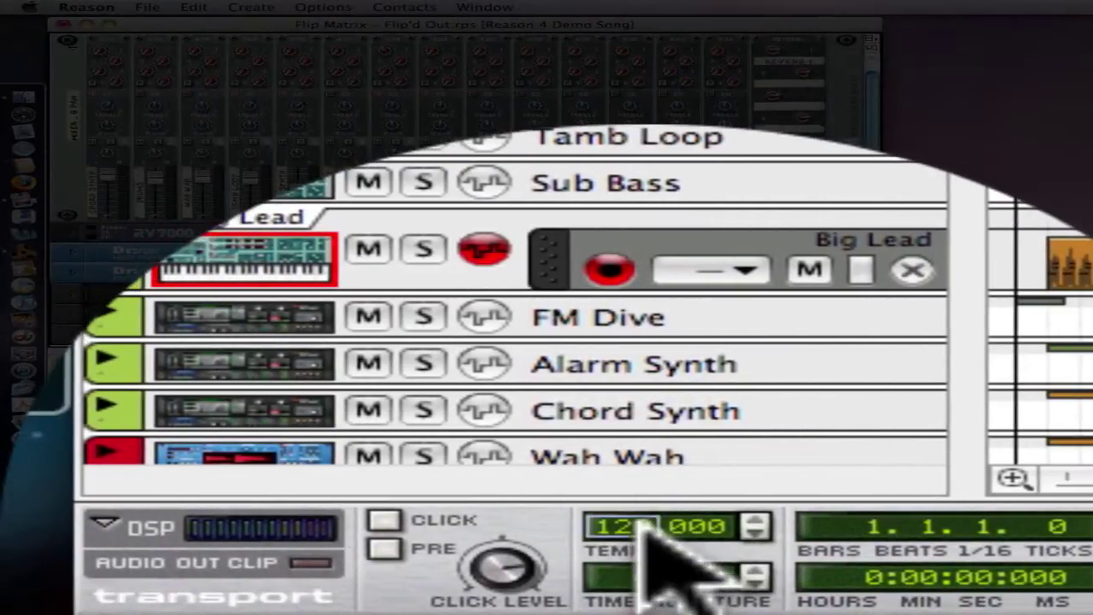
pyautogui.moveTo(649, 534)
pyautogui.mouseDown()
pyautogui.moveTo(666, 349)
pyautogui.moveTo(649, 310)
pyautogui.moveTo(654, 532)
pyautogui.mouseUp()
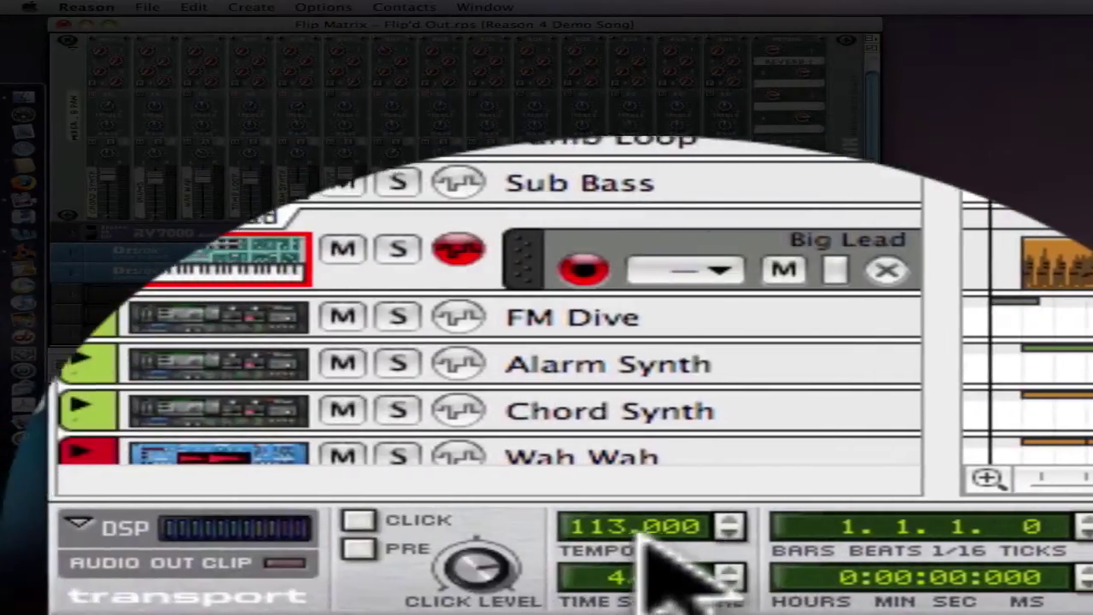
pyautogui.write('90')
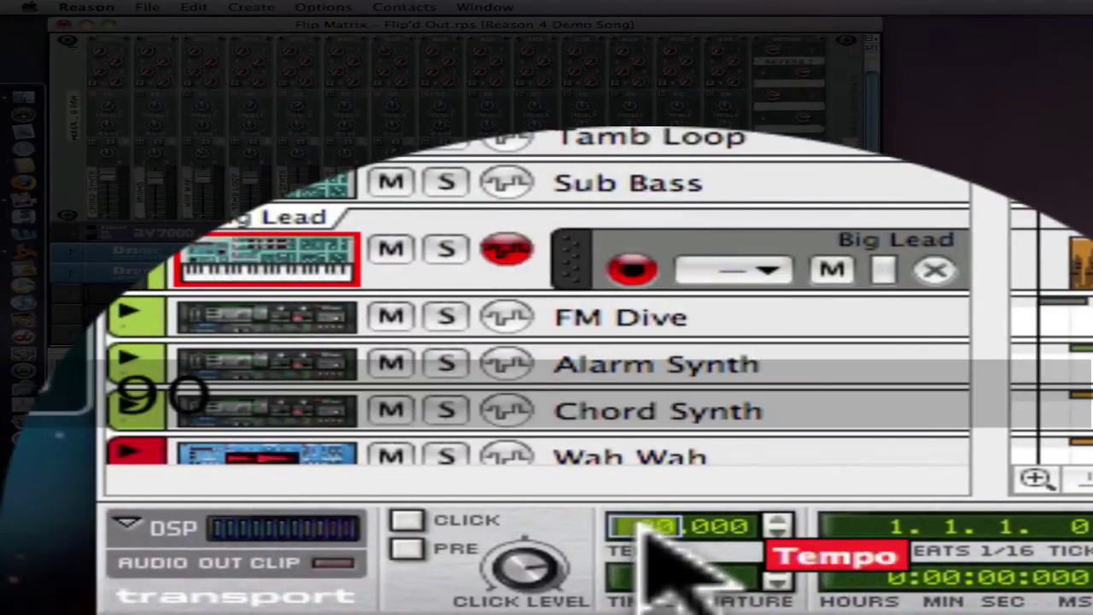
pyautogui.press('Return')
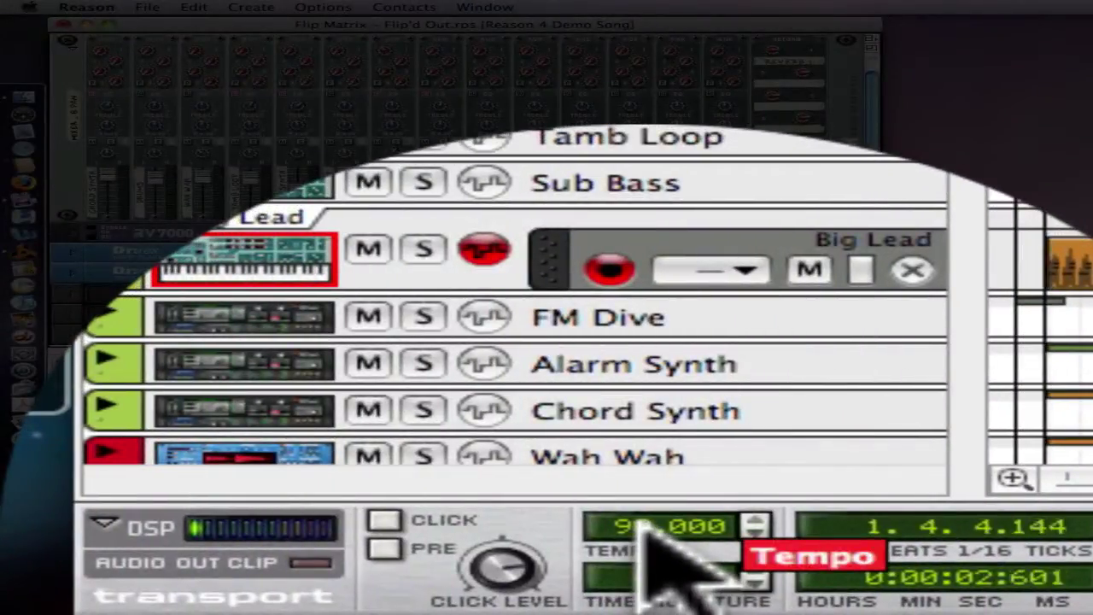
# Vary the tempo up and down during playback, ending at 83, and stop the song
pyautogui.moveTo(645, 519); pyautogui.dragTo(661, 142)
pyautogui.moveTo(642, 207); pyautogui.dragTo(643, 506)
pyautogui.moveTo(640, 442); pyautogui.dragTo(642, 579)
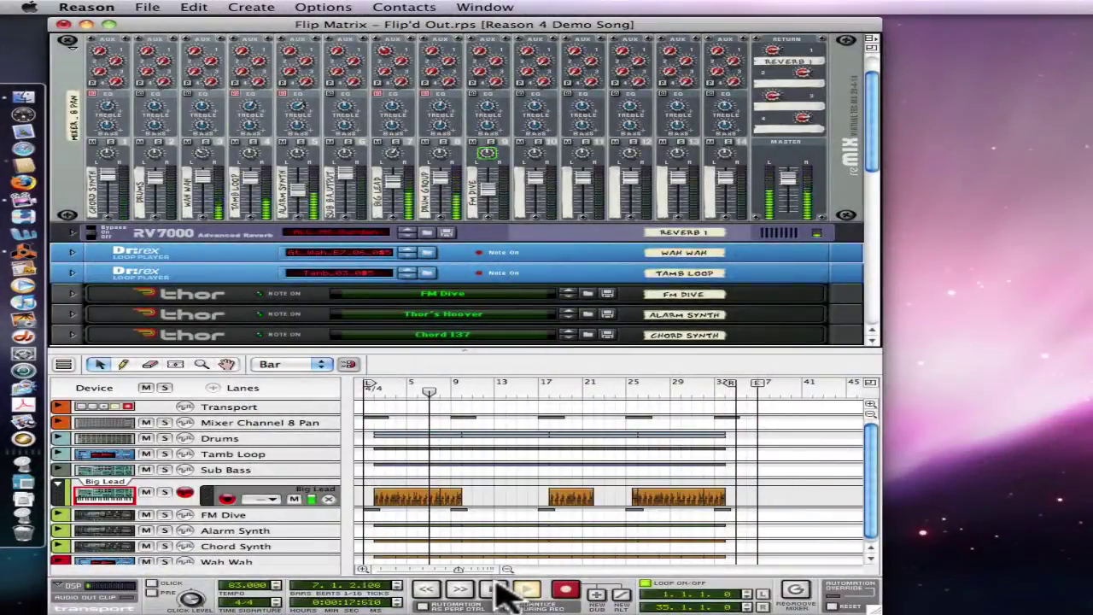
pyautogui.click(500, 595)
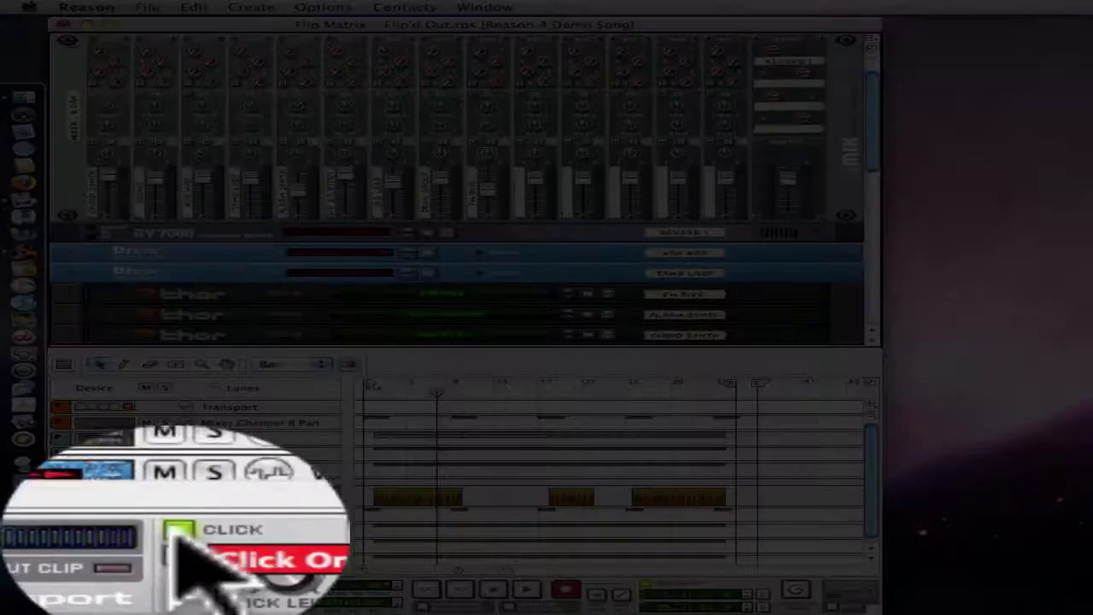
# Turn on the metronome click and precount, and zoom the sequencer out horizontally and vertically so all tracks fit
pyautogui.click(179, 557)
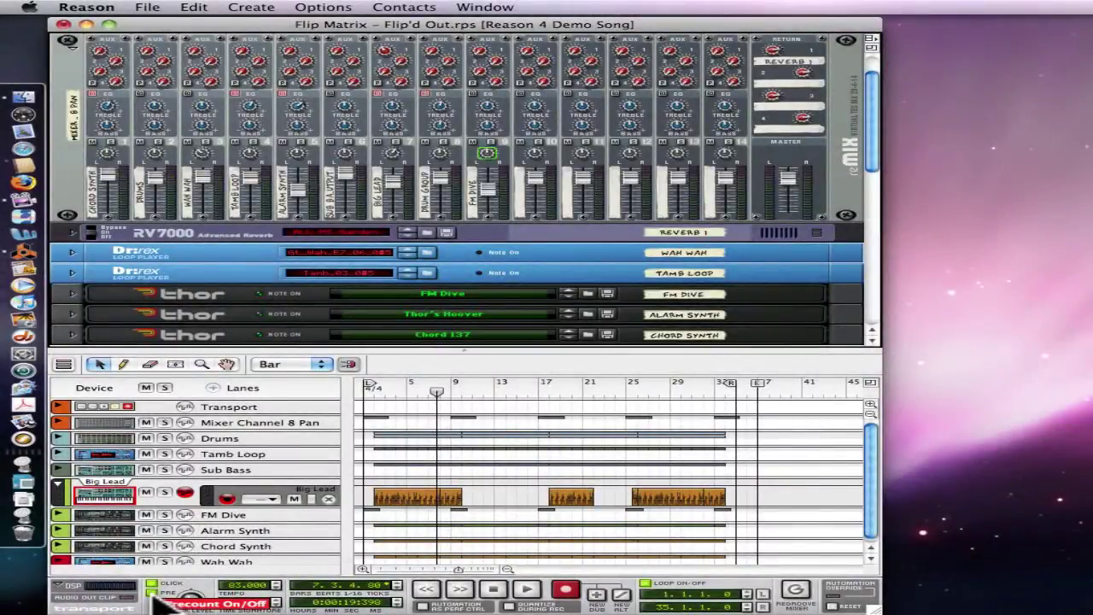
pyautogui.moveTo(457, 569)
pyautogui.mouseDown()
pyautogui.moveTo(427, 569)
pyautogui.moveTo(471, 572)
pyautogui.mouseUp()
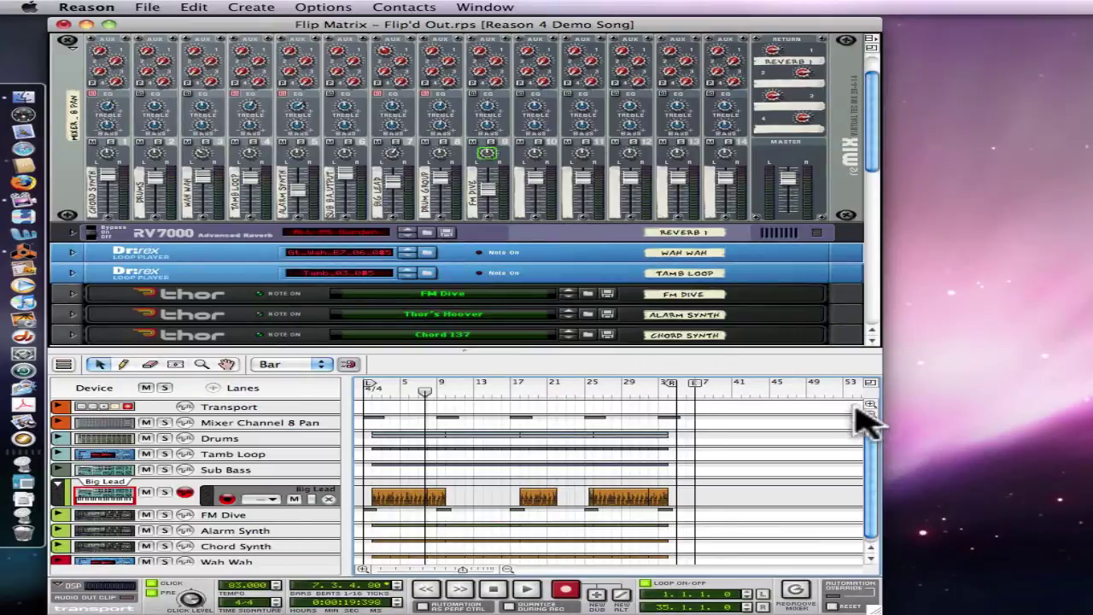
pyautogui.moveTo(872, 409)
pyautogui.mouseDown()
pyautogui.moveTo(873, 420)
pyautogui.moveTo(874, 410)
pyautogui.mouseUp()
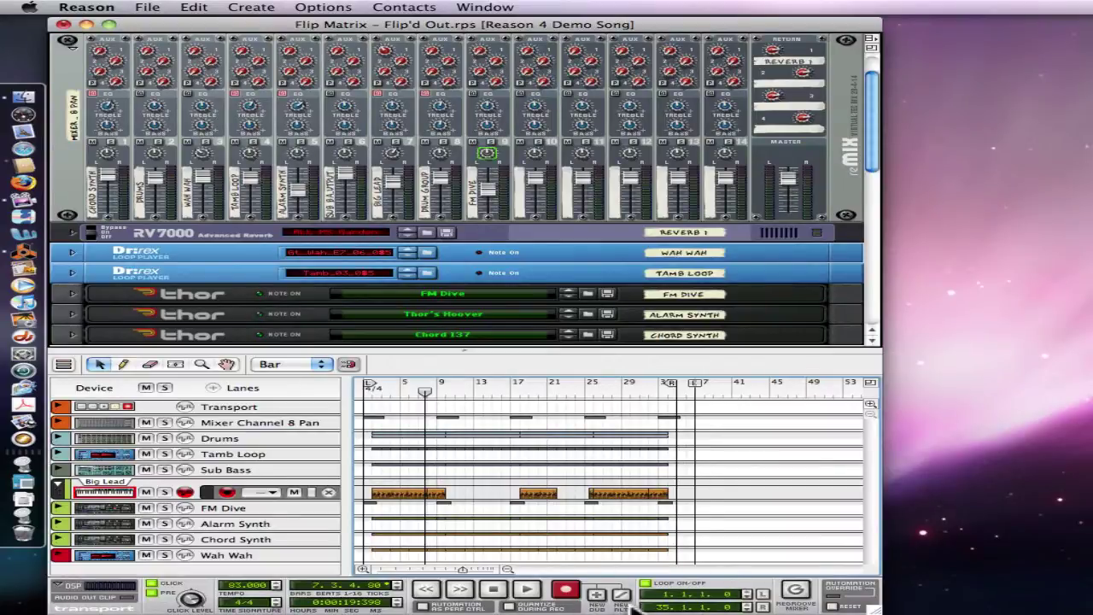
# Set the left loop locator to bar 3 and the right loop locator to bar 34 using their transport position values
pyautogui.click(748, 591)
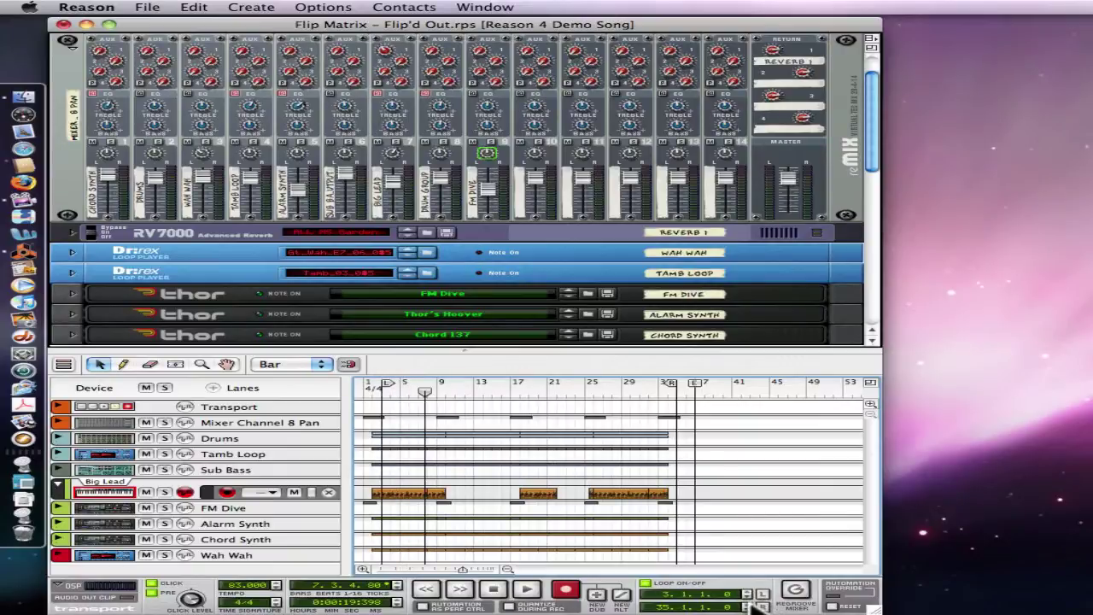
pyautogui.click(749, 603)
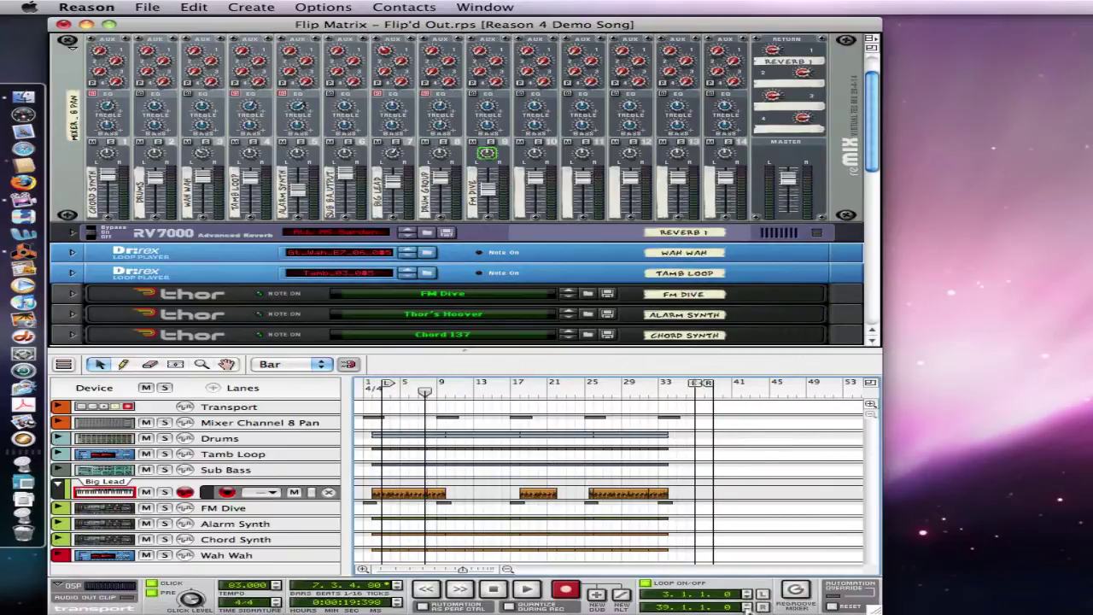
pyautogui.click(748, 608)
pyautogui.click(748, 608)
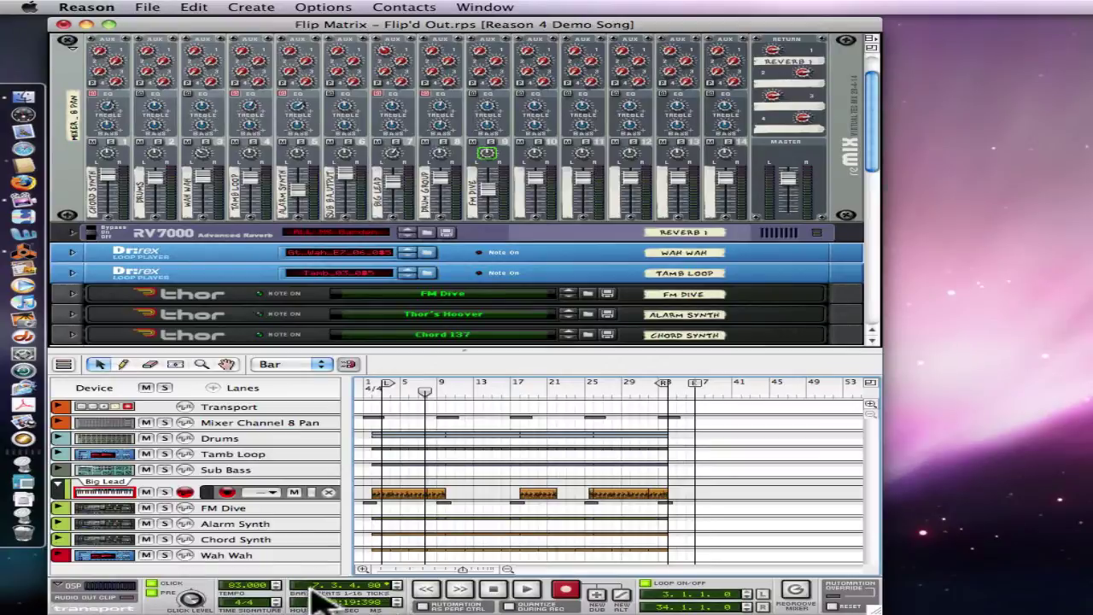